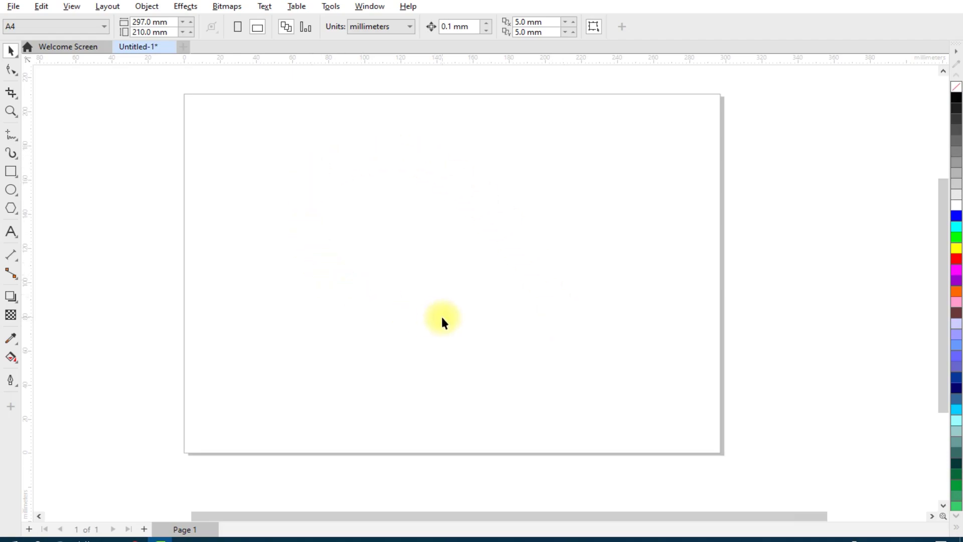
- Type a capital A on the page and scale it up to about 376 pt
{"action": "left_click", "coordinate": [11, 231]}
{"action": "left_click", "coordinate": [351, 261]}
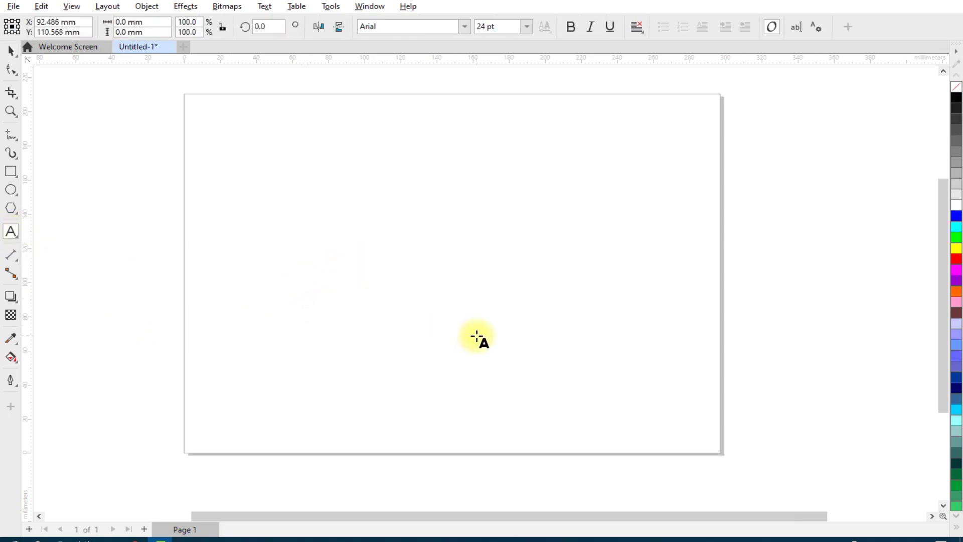
{"action": "type", "text": "A"}
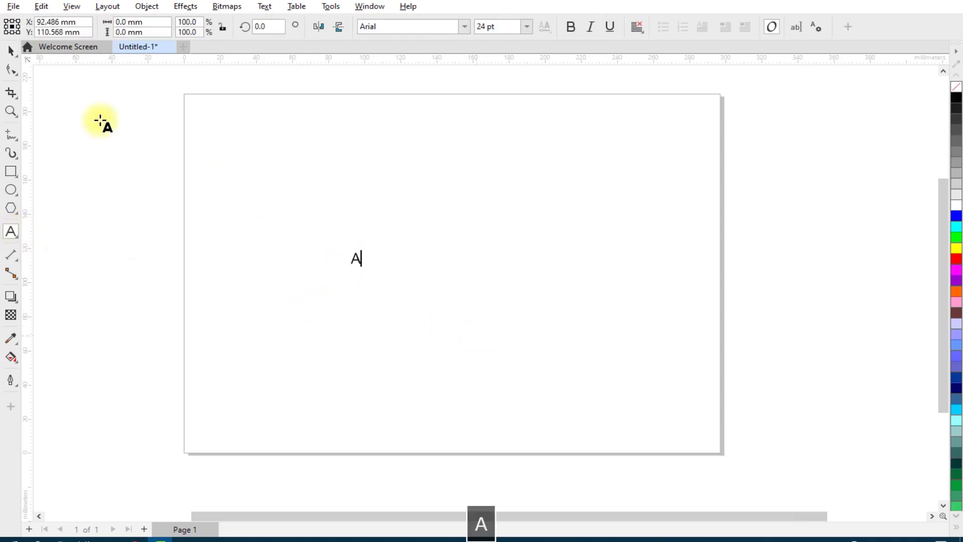
{"action": "left_click", "coordinate": [11, 51]}
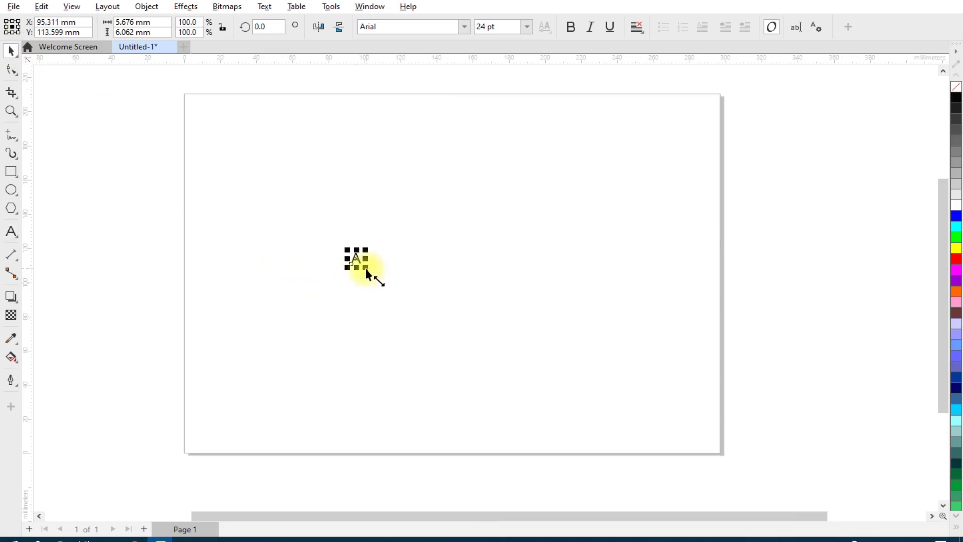
{"action": "left_click_drag", "start_coordinate": [365, 268], "coordinate": [516, 420]}
{"action": "left_click_drag", "start_coordinate": [458, 318], "coordinate": [459, 261]}
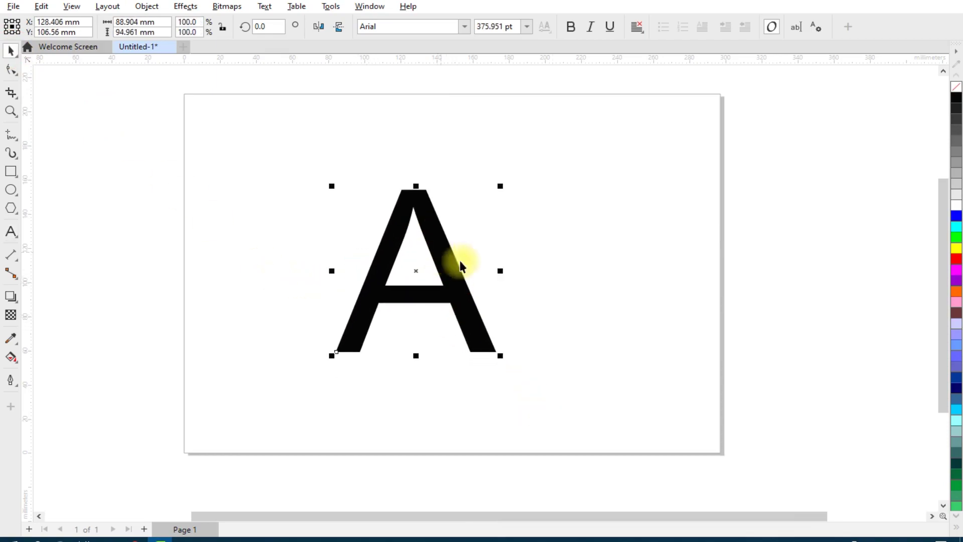
- Set the A in Cooper Black and enlarge it to about 178 × 149 mm
{"action": "left_click", "coordinate": [465, 27]}
{"action": "left_click", "coordinate": [387, 65]}
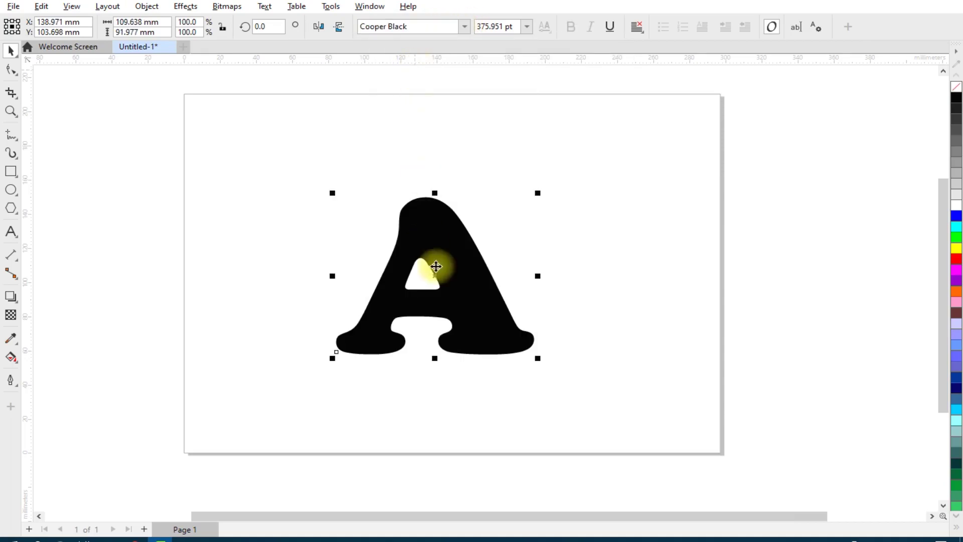
{"action": "left_click_drag", "start_coordinate": [467, 301], "coordinate": [428, 268]}
{"action": "left_click_drag", "start_coordinate": [500, 324], "coordinate": [619, 435]}
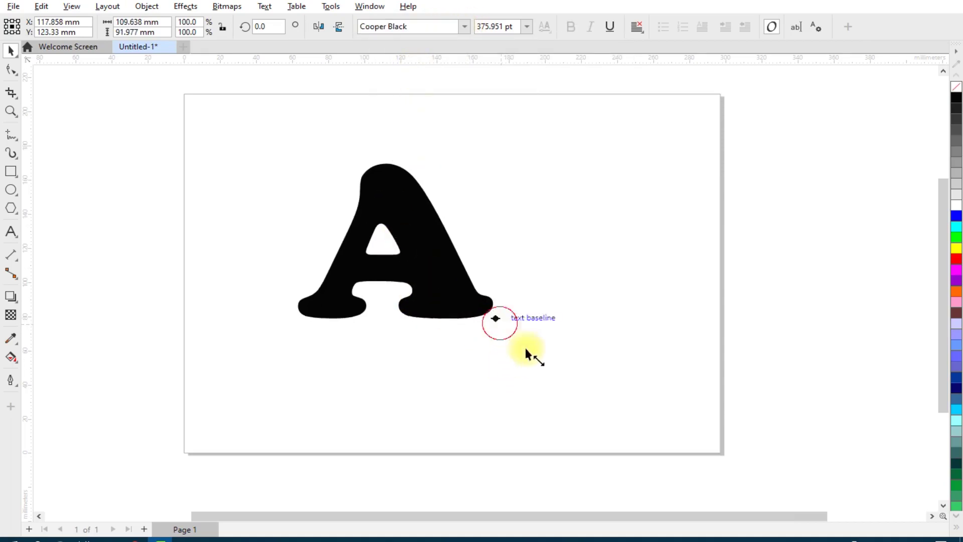
{"action": "left_click_drag", "start_coordinate": [521, 357], "coordinate": [512, 339]}
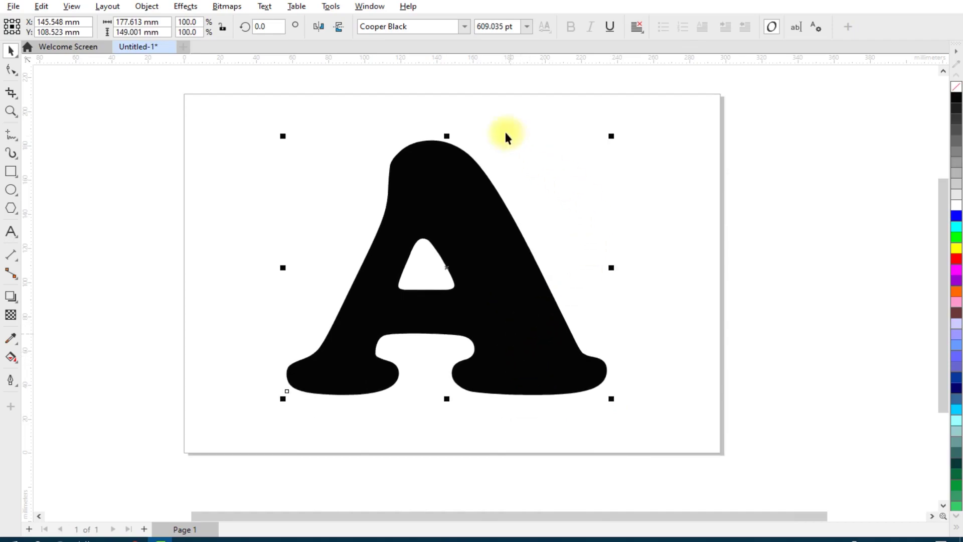
- Nudge the A slightly left and scale it around its centre to about 688 pt
{"action": "left_click", "coordinate": [122, 130]}
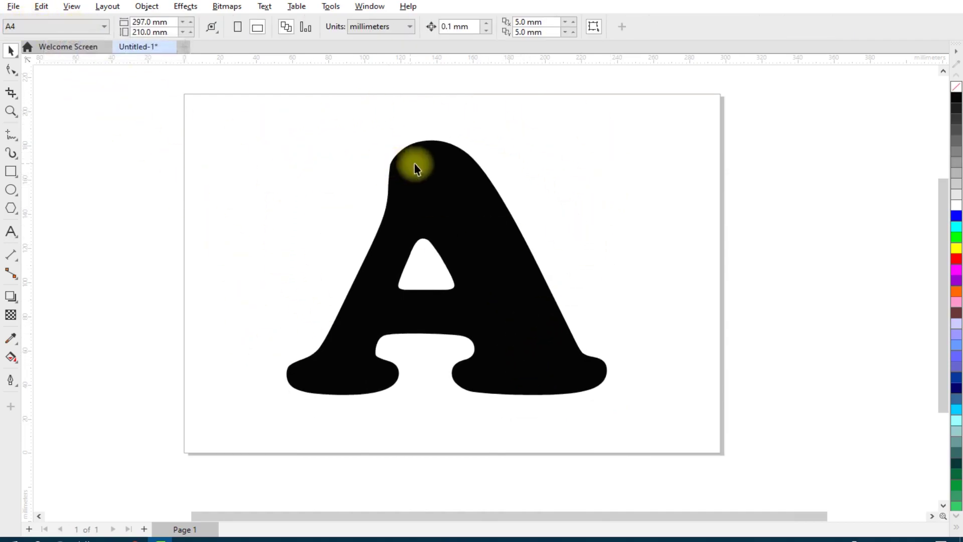
{"action": "left_click", "coordinate": [454, 193]}
{"action": "left_click_drag", "start_coordinate": [467, 226], "coordinate": [459, 226]}
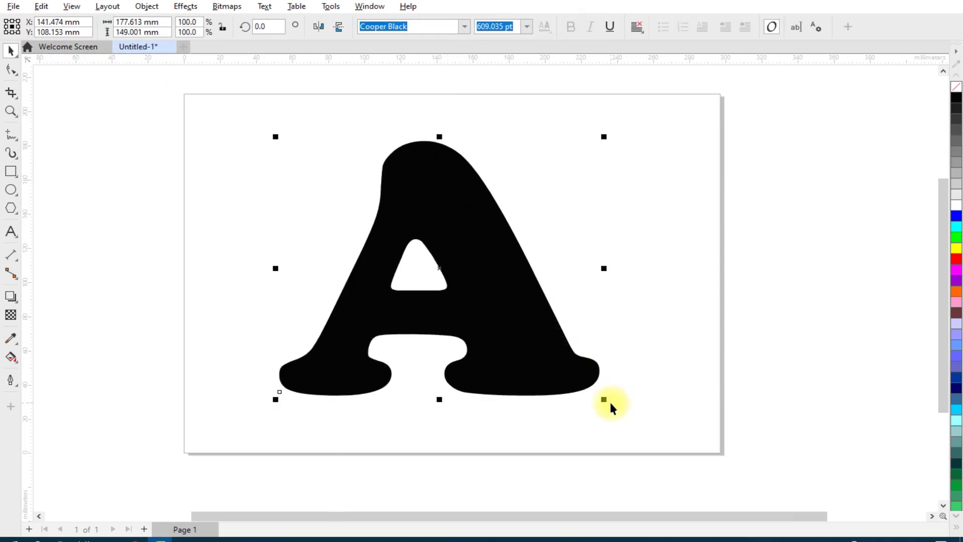
{"action": "left_click_drag", "start_coordinate": [604, 399], "coordinate": [627, 424]}
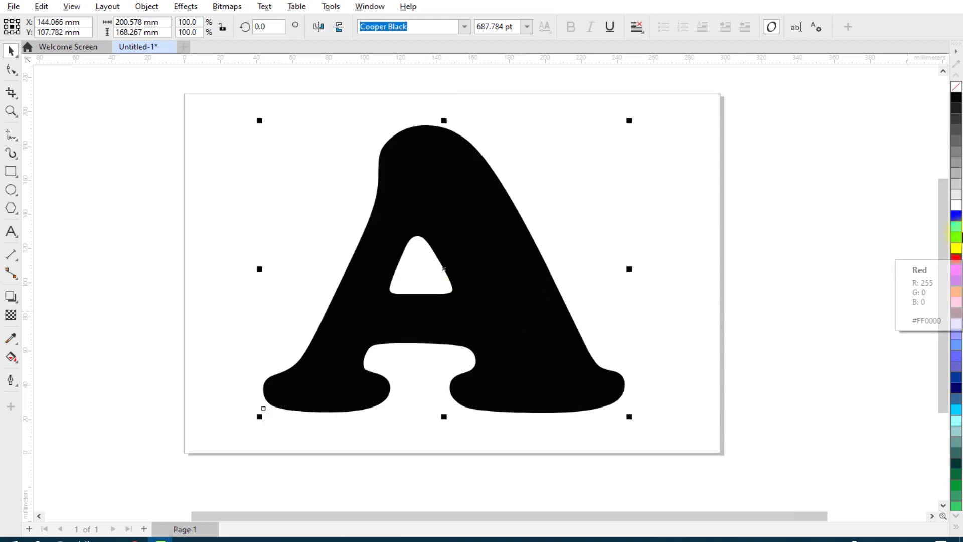
- Fill the Cooper Black A with bright green and switch to the Contour tool
{"action": "left_click", "coordinate": [956, 243]}
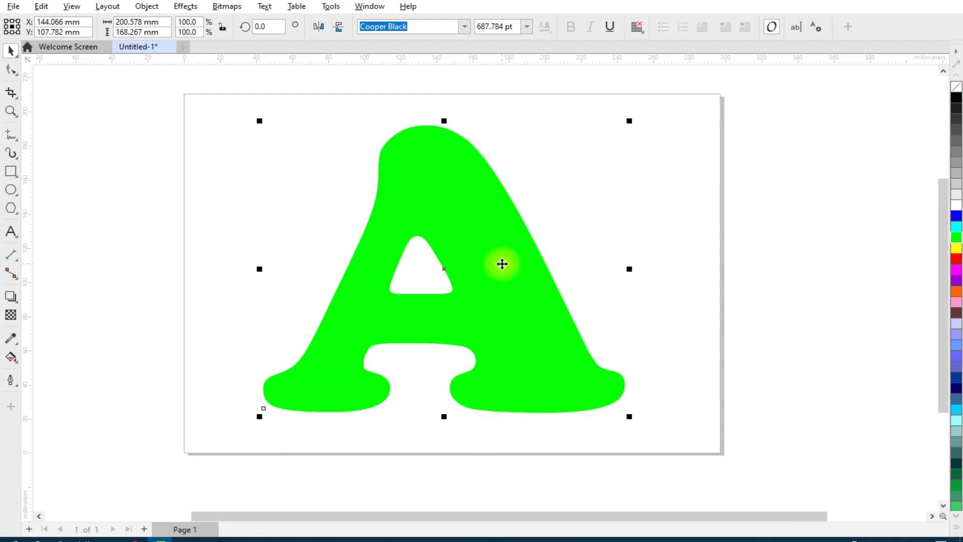
{"action": "left_click", "coordinate": [12, 298]}
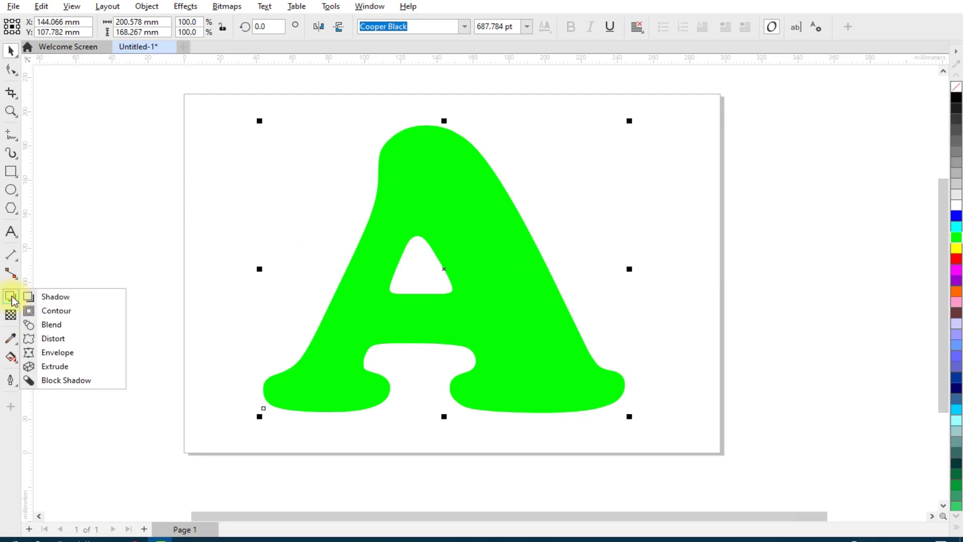
{"action": "left_click", "coordinate": [71, 312]}
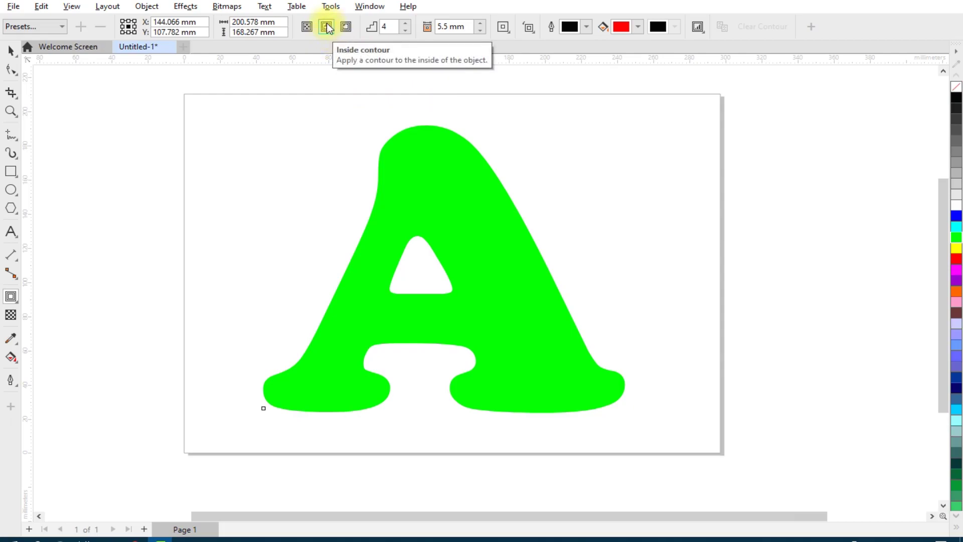
- Apply an inside contour to the A with 4 steps and a 5.5 mm offset
{"action": "left_click", "coordinate": [327, 26]}
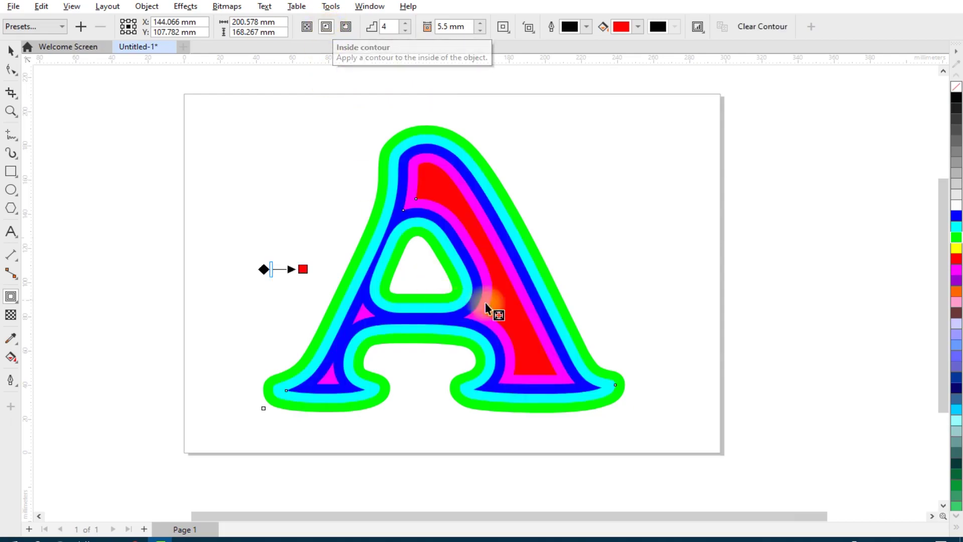
{"action": "scroll", "coordinate": [468, 222], "scroll_direction": "up", "scroll_amount": 1}
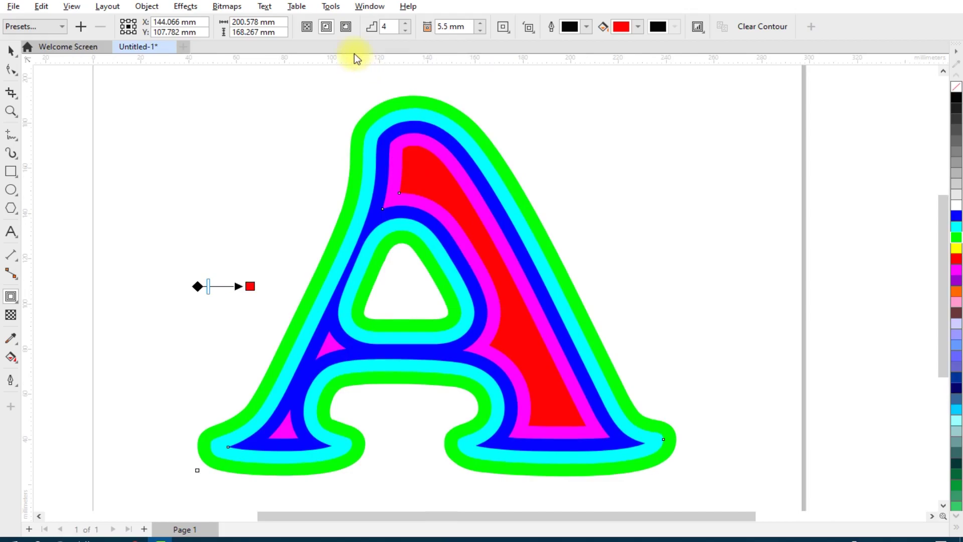
{"action": "left_click", "coordinate": [405, 31]}
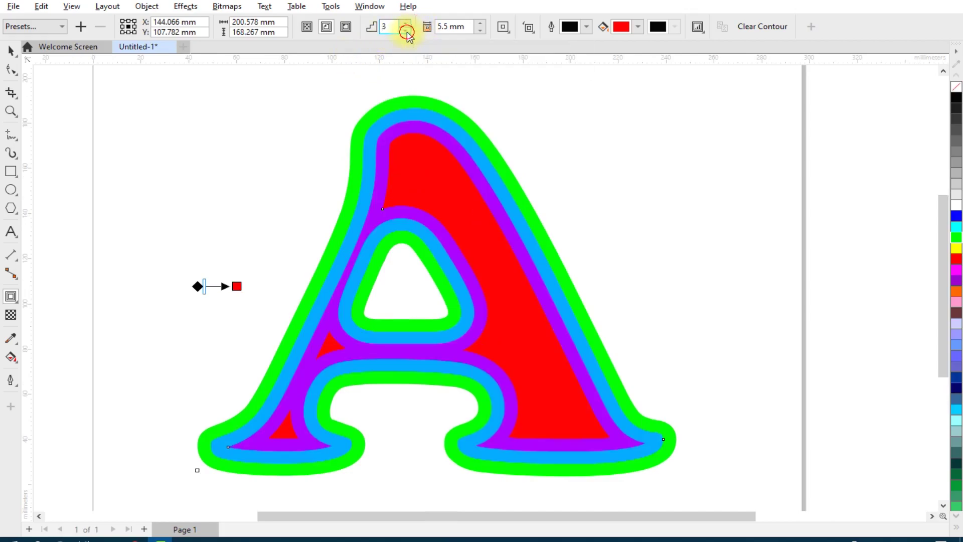
{"action": "left_click", "coordinate": [405, 22]}
{"action": "left_click", "coordinate": [405, 23]}
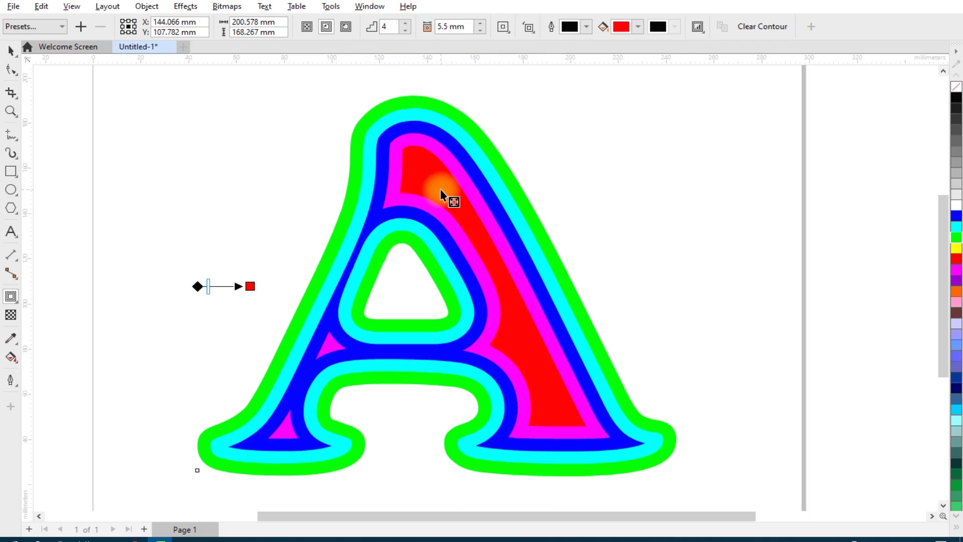
{"action": "left_click", "coordinate": [480, 24]}
{"action": "left_click", "coordinate": [480, 31]}
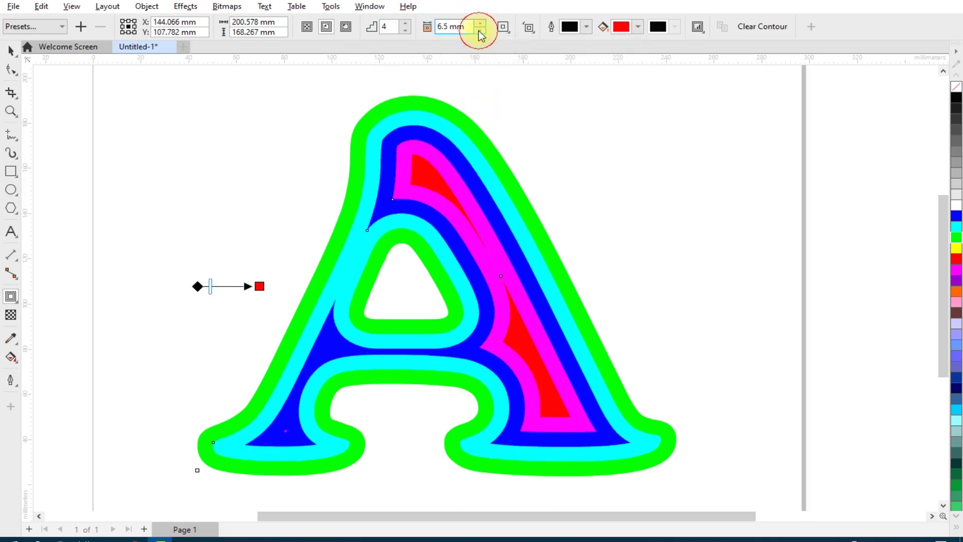
{"action": "left_click", "coordinate": [479, 31]}
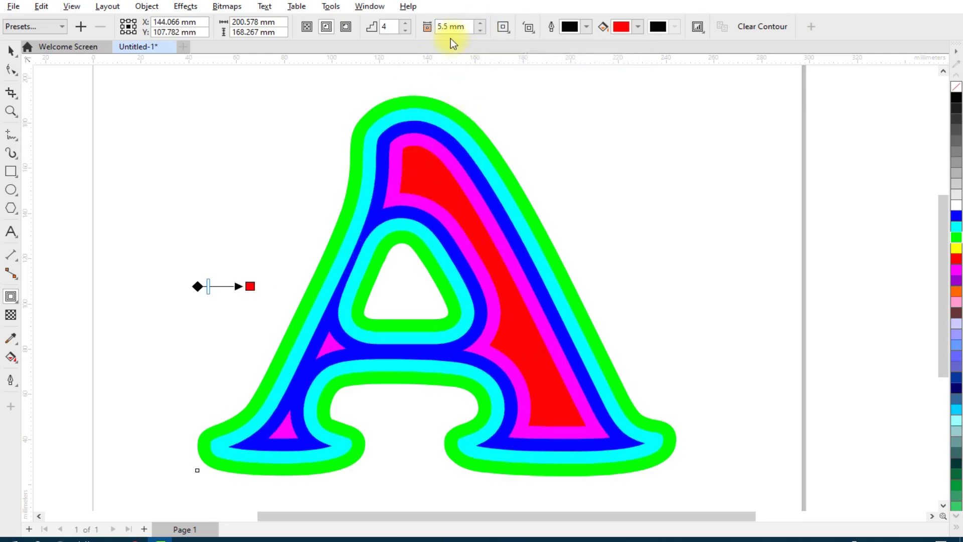
{"action": "scroll", "coordinate": [439, 207], "scroll_direction": "down", "scroll_amount": 1}
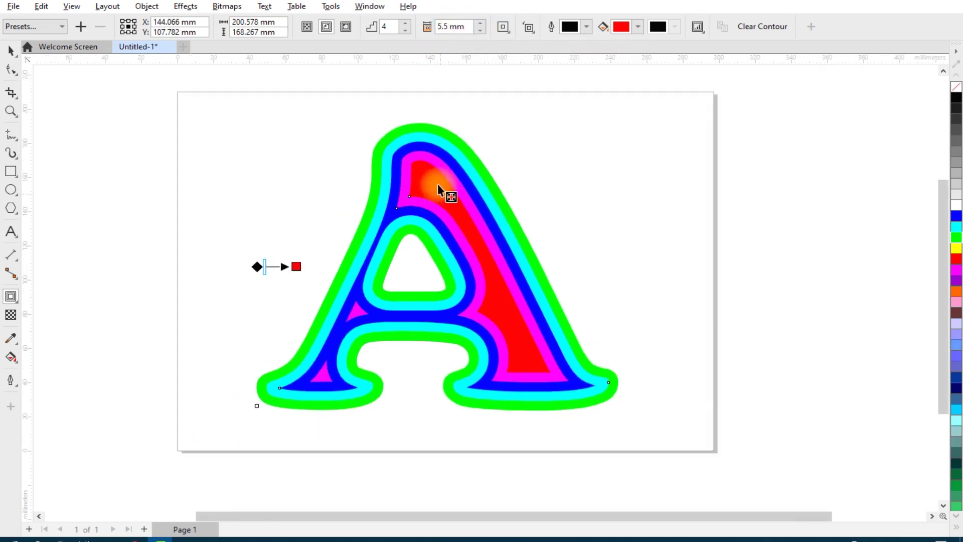
- Try Linear, Clockwise and Counterclockwise contour colours, settling on Clockwise green-to-red bands
{"action": "left_click", "coordinate": [529, 29]}
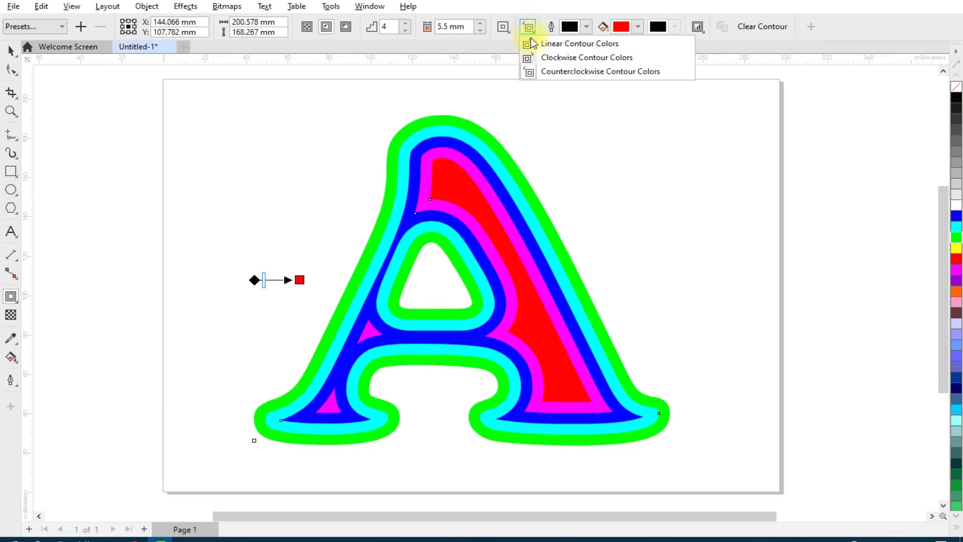
{"action": "left_click", "coordinate": [577, 43]}
{"action": "left_click", "coordinate": [529, 27]}
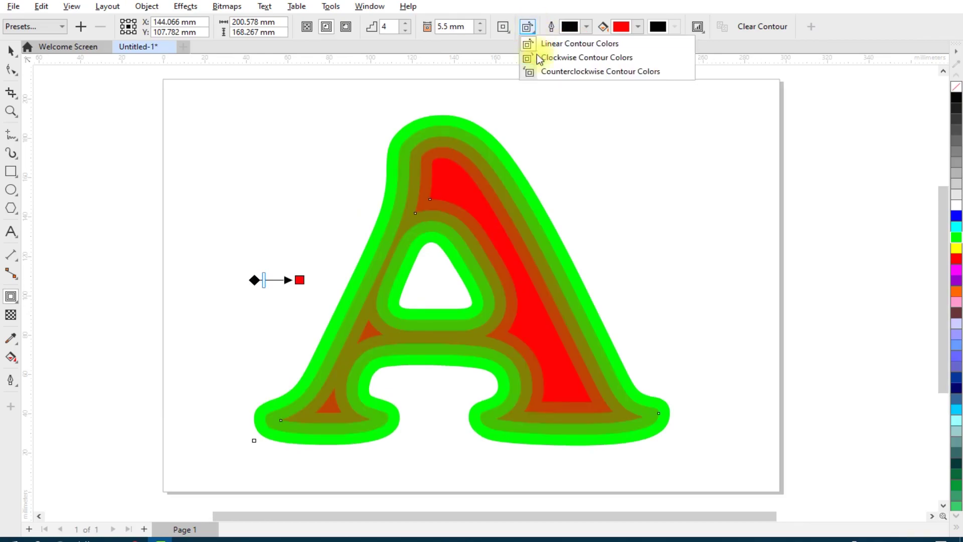
{"action": "left_click", "coordinate": [590, 59]}
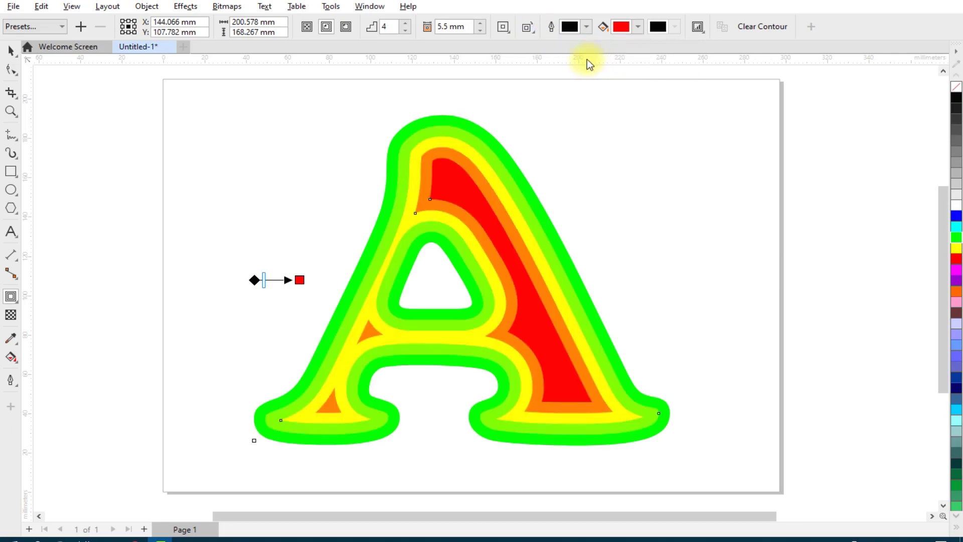
{"action": "left_click", "coordinate": [527, 28]}
{"action": "left_click", "coordinate": [561, 75]}
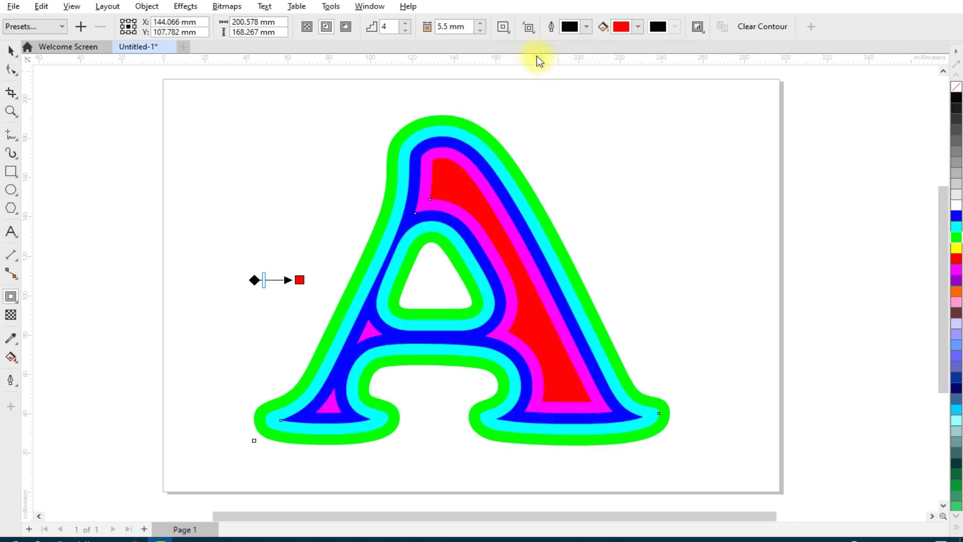
{"action": "left_click", "coordinate": [528, 27]}
{"action": "left_click", "coordinate": [557, 59]}
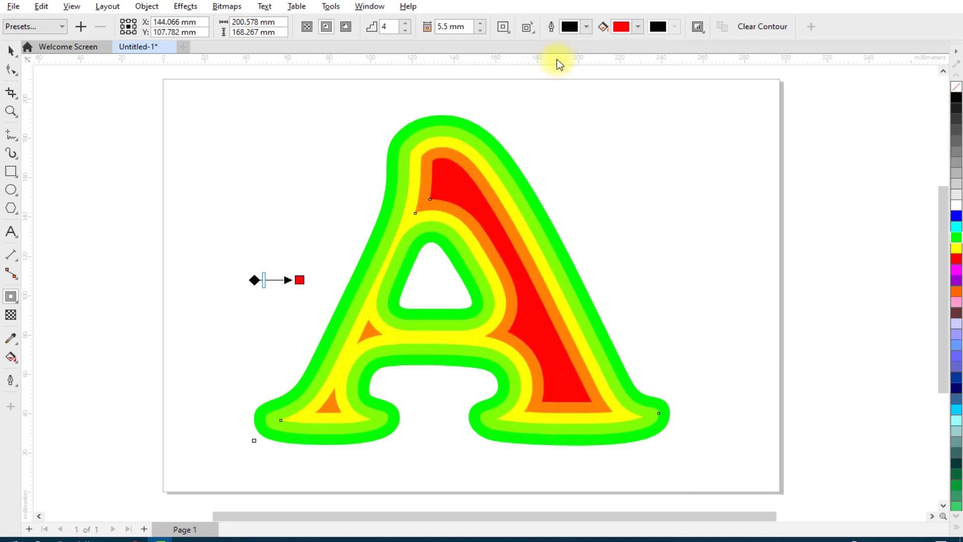
{"action": "scroll", "coordinate": [448, 176], "scroll_direction": "up", "scroll_amount": 1}
{"action": "scroll", "coordinate": [447, 174], "scroll_direction": "down", "scroll_amount": 1}
- Ungroup the contoured A, test-move its inner layers, and undo the move
{"action": "right_click", "coordinate": [485, 155]}
{"action": "left_click", "coordinate": [518, 163]}
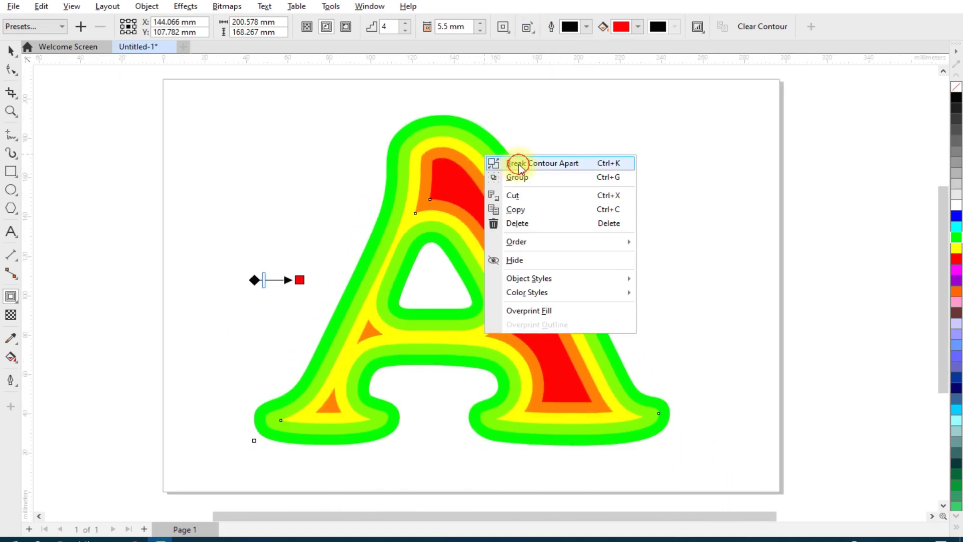
{"action": "left_click", "coordinate": [11, 51]}
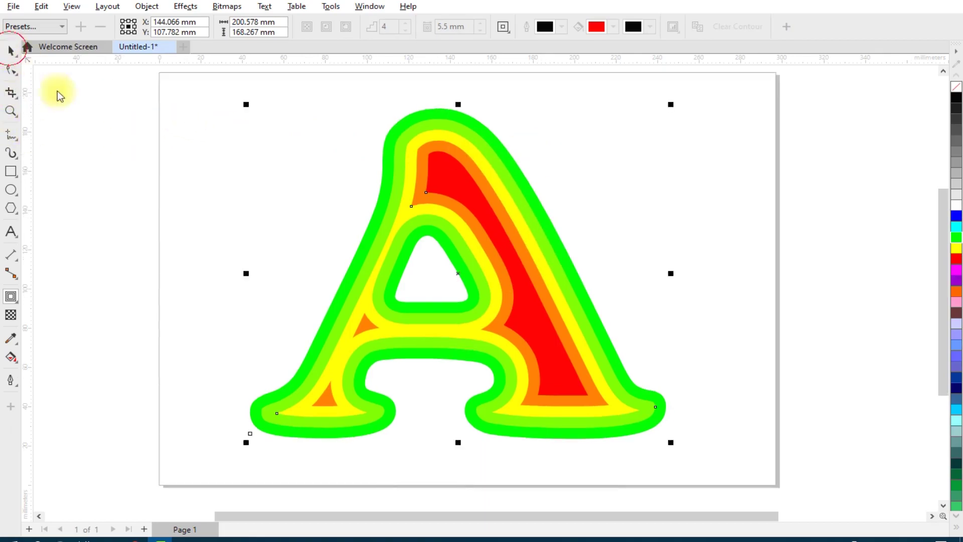
{"action": "left_click", "coordinate": [368, 167]}
{"action": "left_click_drag", "start_coordinate": [423, 155], "coordinate": [343, 193]}
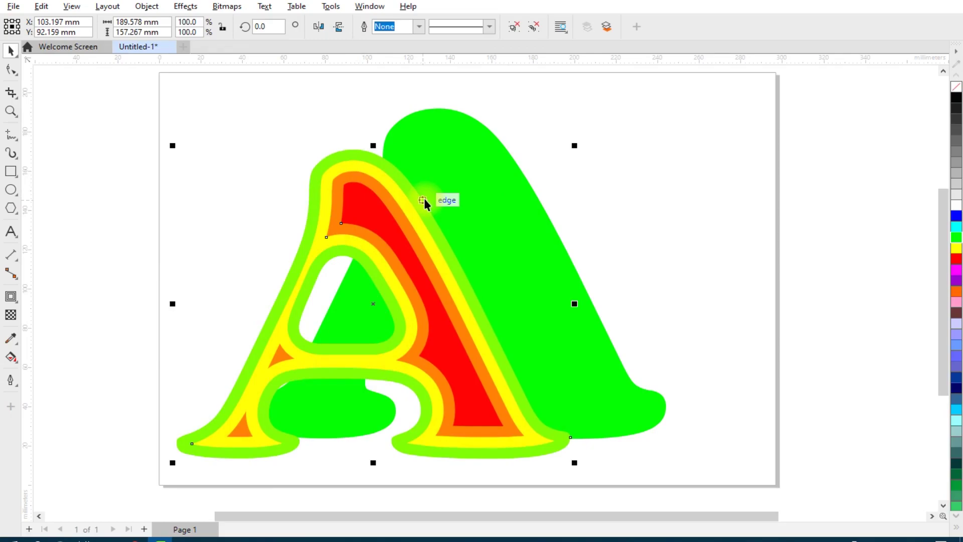
{"action": "key", "text": "ctrl+z"}
- Ungroup the contour layers again, test-move the orange layer, undo, and select the outer green A
{"action": "right_click", "coordinate": [469, 153]}
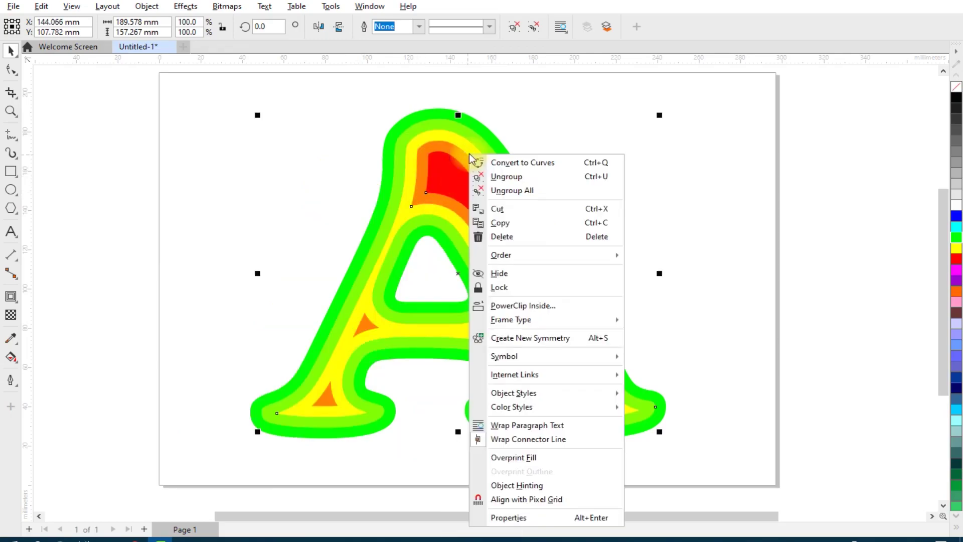
{"action": "left_click", "coordinate": [506, 177]}
{"action": "left_click", "coordinate": [538, 121]}
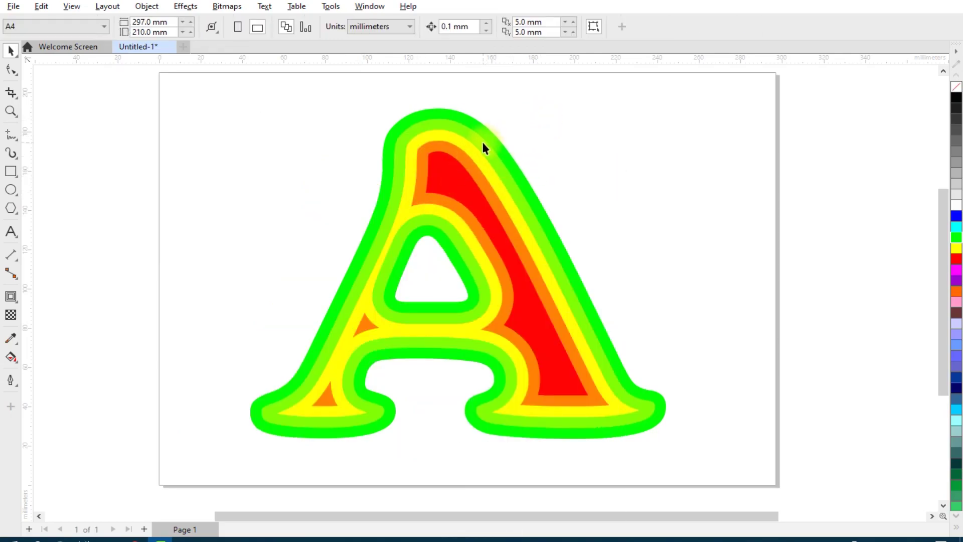
{"action": "left_click", "coordinate": [463, 155]}
{"action": "left_click_drag", "start_coordinate": [469, 161], "coordinate": [509, 146]}
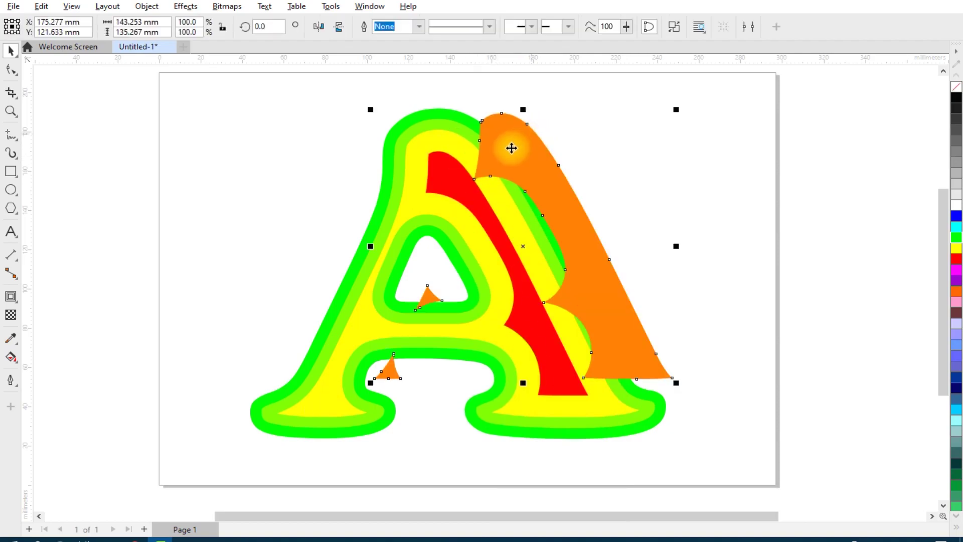
{"action": "key", "text": "ctrl+z"}
{"action": "scroll", "coordinate": [345, 175], "scroll_direction": "up", "scroll_amount": 1}
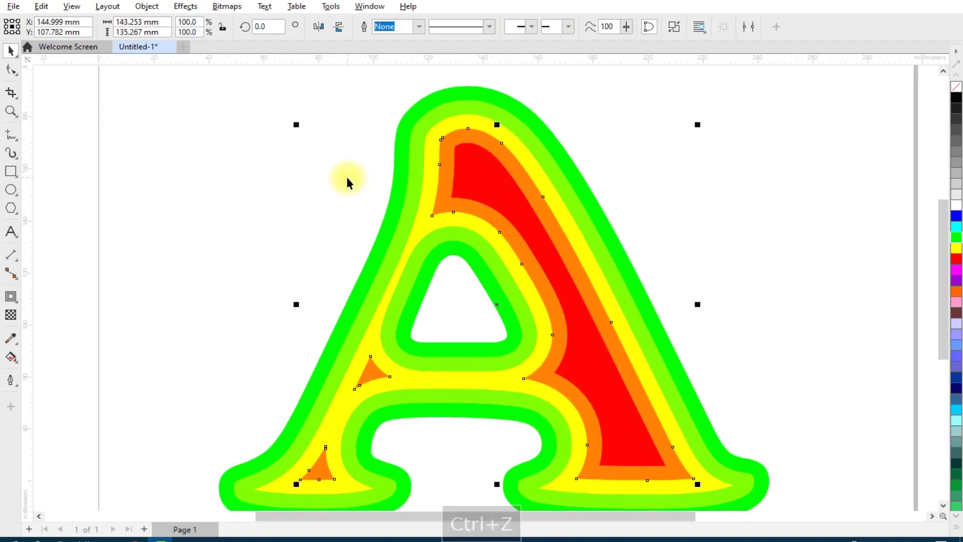
{"action": "left_click", "coordinate": [403, 127]}
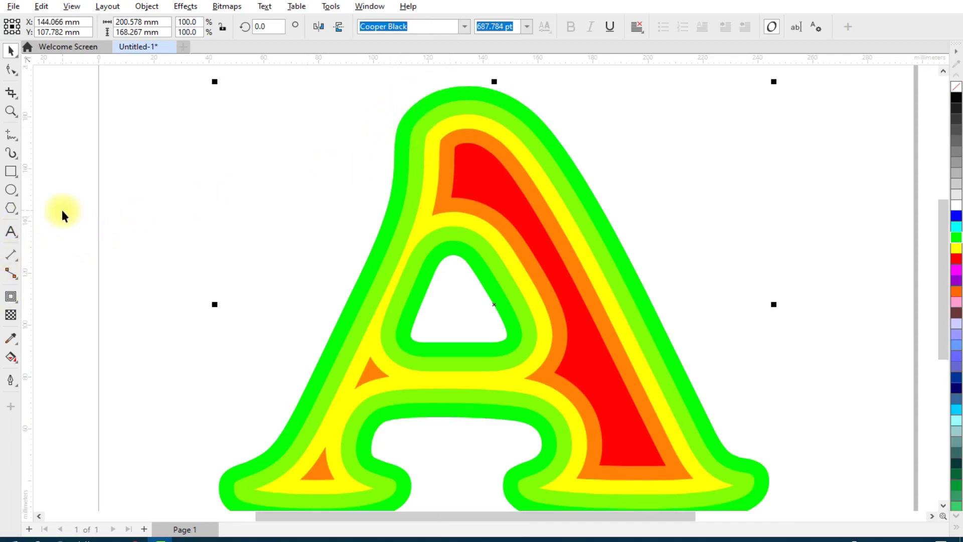
{"action": "scroll", "coordinate": [61, 208], "scroll_direction": "down", "scroll_amount": 1}
- Cast a drop shadow from the outer green A toward its lower right
{"action": "left_click", "coordinate": [10, 297]}
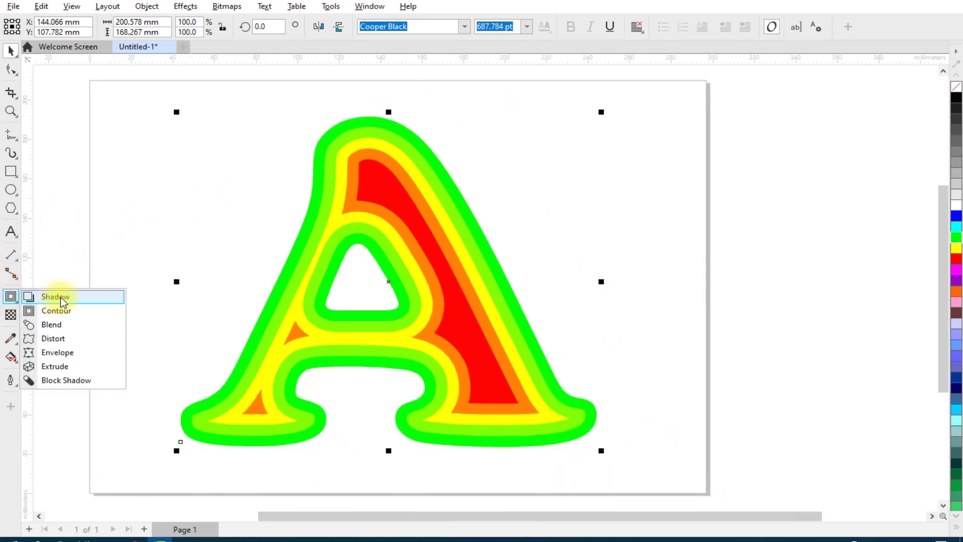
{"action": "left_click", "coordinate": [61, 298]}
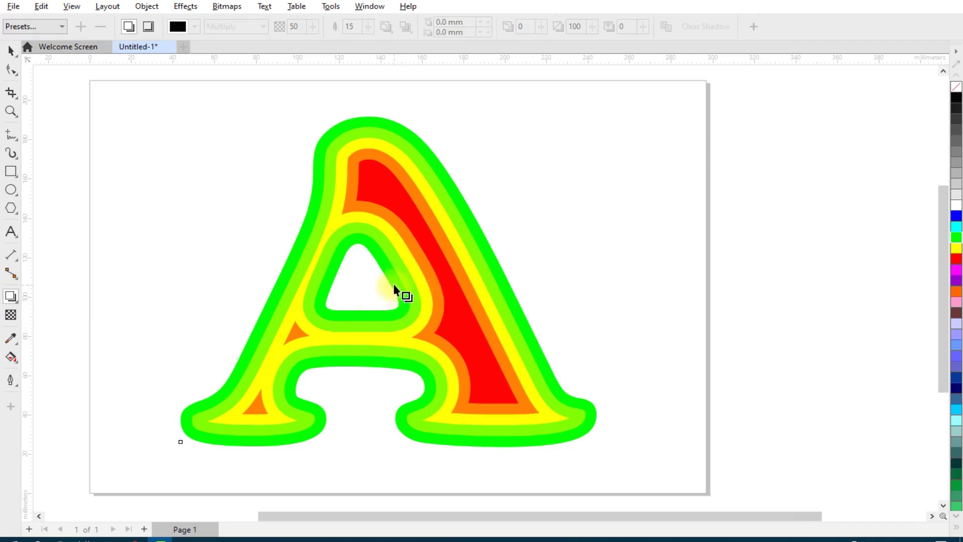
{"action": "left_click_drag", "start_coordinate": [393, 284], "coordinate": [591, 456]}
{"action": "scroll", "coordinate": [480, 291], "scroll_direction": "down", "scroll_amount": 1}
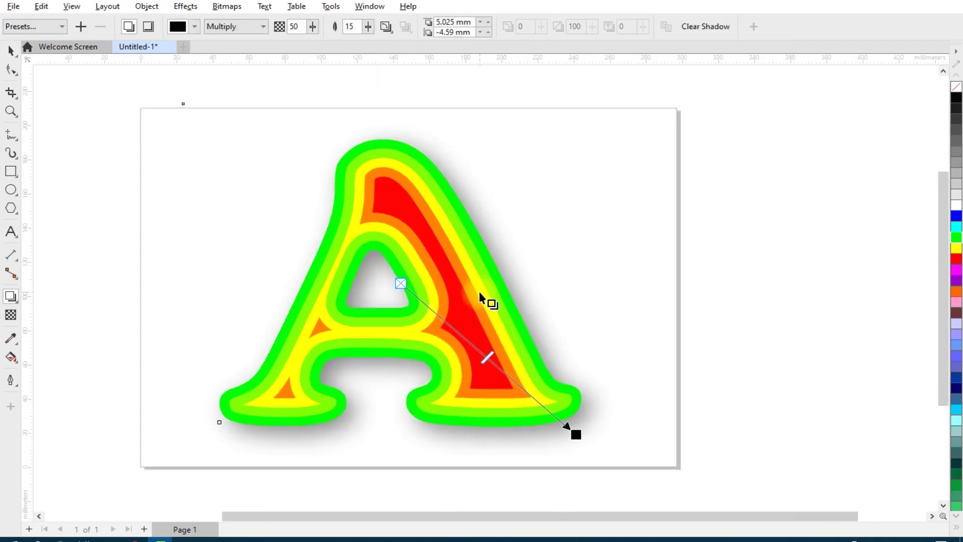
{"action": "scroll", "coordinate": [475, 352], "scroll_direction": "up", "scroll_amount": 1}
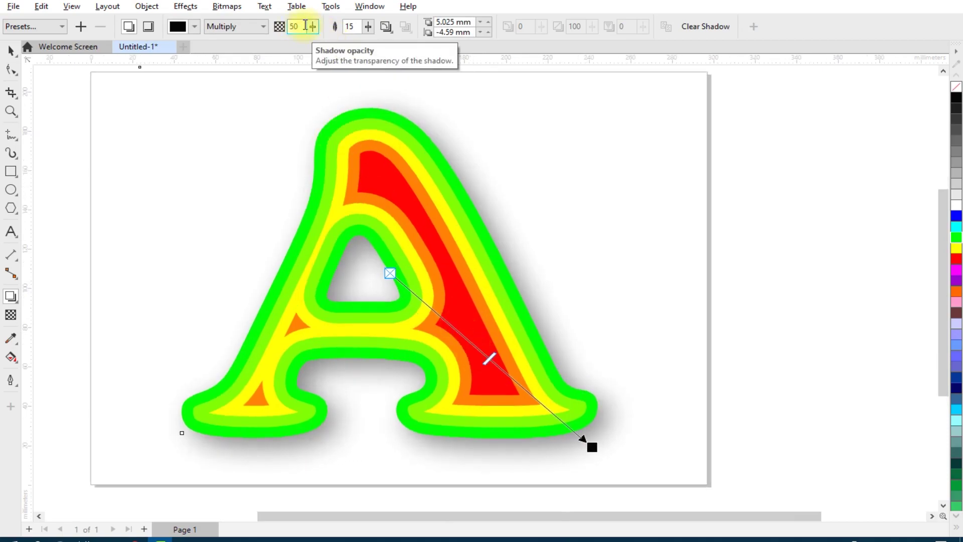
- Set the drop shadow's opacity to 75 and feathering to 10
{"action": "left_click", "coordinate": [300, 26]}
{"action": "double_click", "coordinate": [300, 26]}
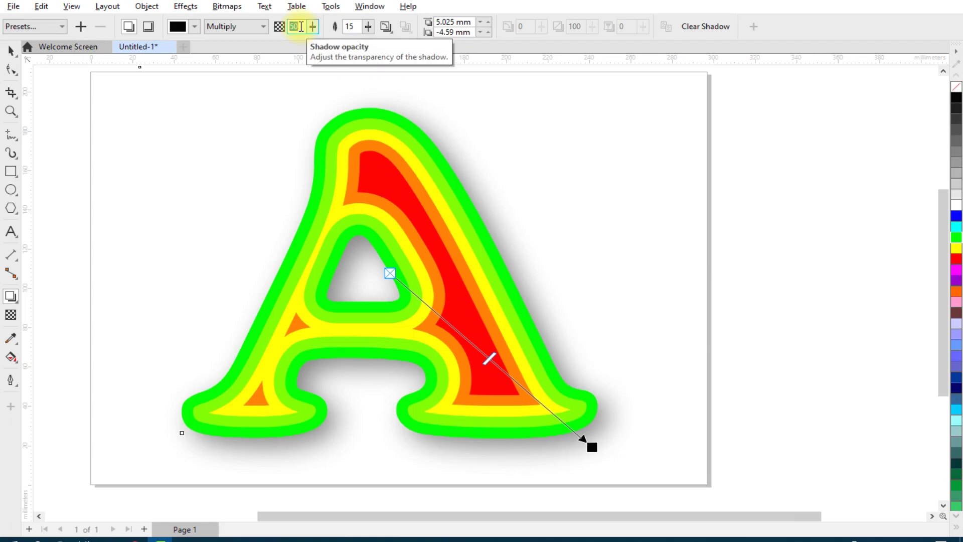
{"action": "type", "text": "75"}
{"action": "key", "text": "Return"}
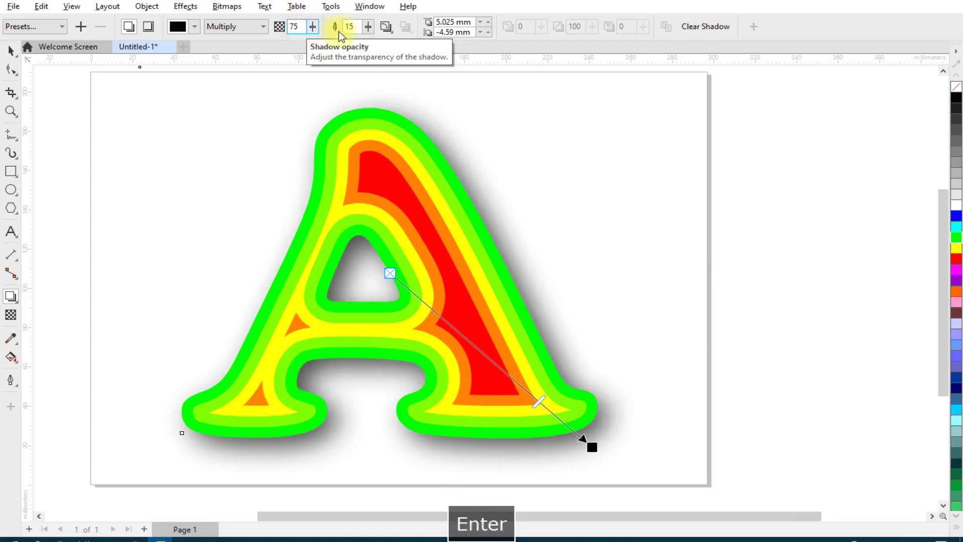
{"action": "double_click", "coordinate": [357, 27]}
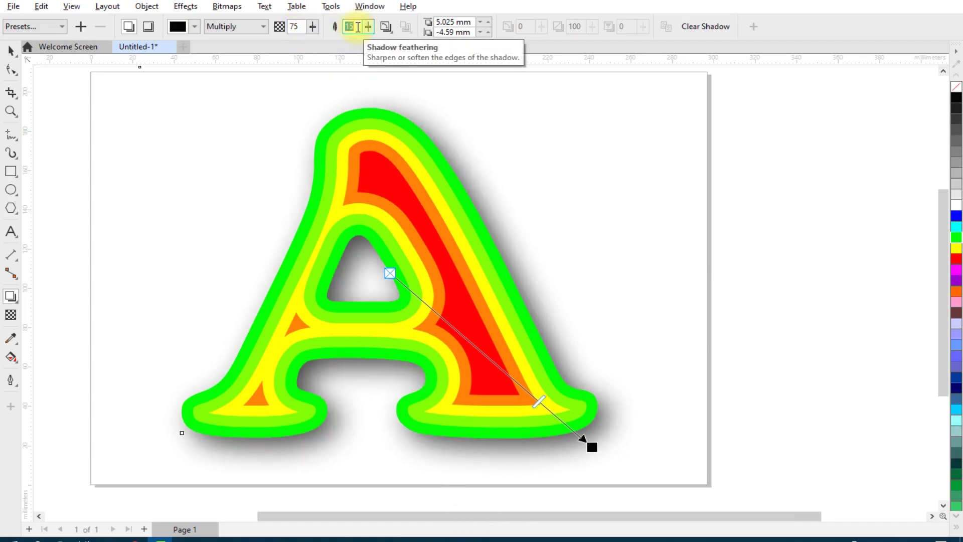
{"action": "type", "text": "1"}
{"action": "key", "text": "Return"}
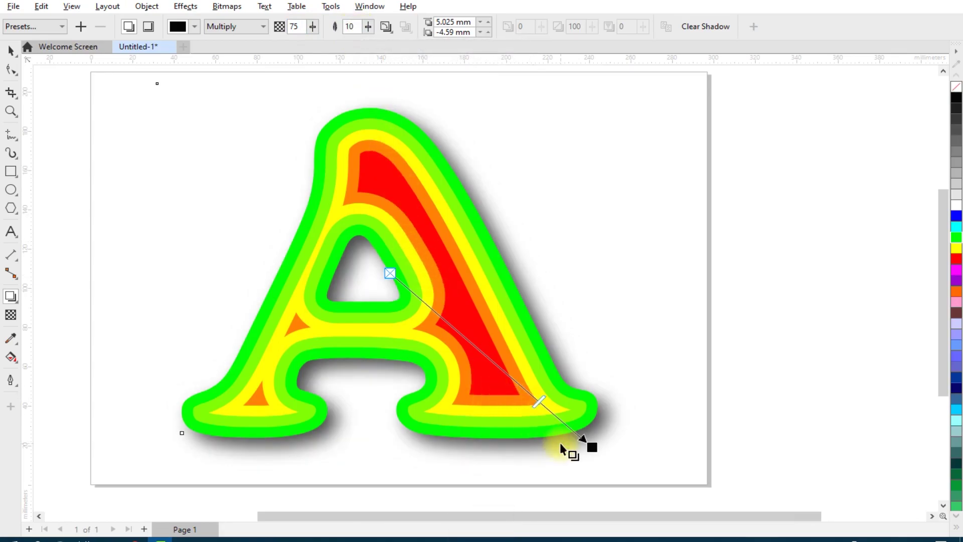
- Pull the shadow slightly closer to about a 3.5 mm offset and return to the Pick tool
{"action": "scroll", "coordinate": [589, 459], "scroll_direction": "up", "scroll_amount": 1}
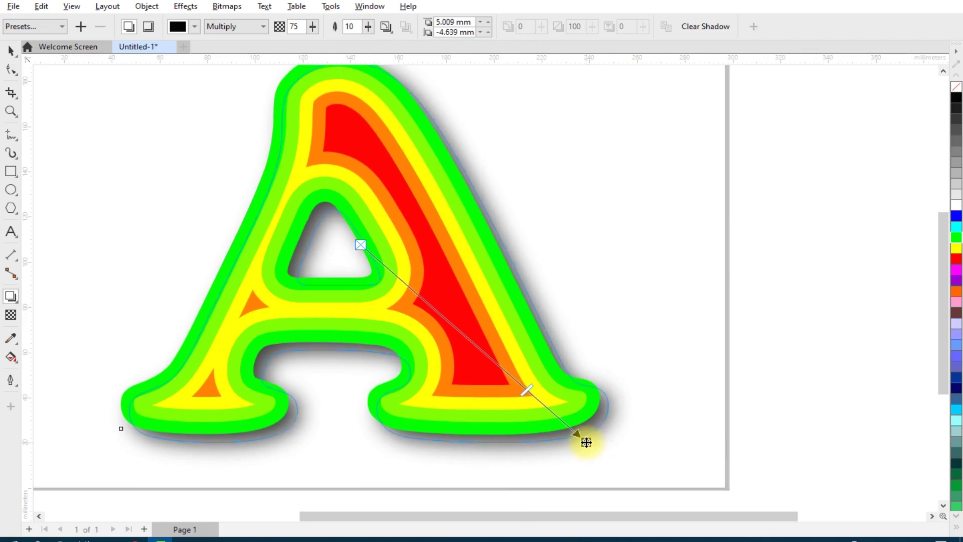
{"action": "left_click_drag", "start_coordinate": [593, 446], "coordinate": [586, 442]}
{"action": "scroll", "coordinate": [560, 389], "scroll_direction": "down", "scroll_amount": 1}
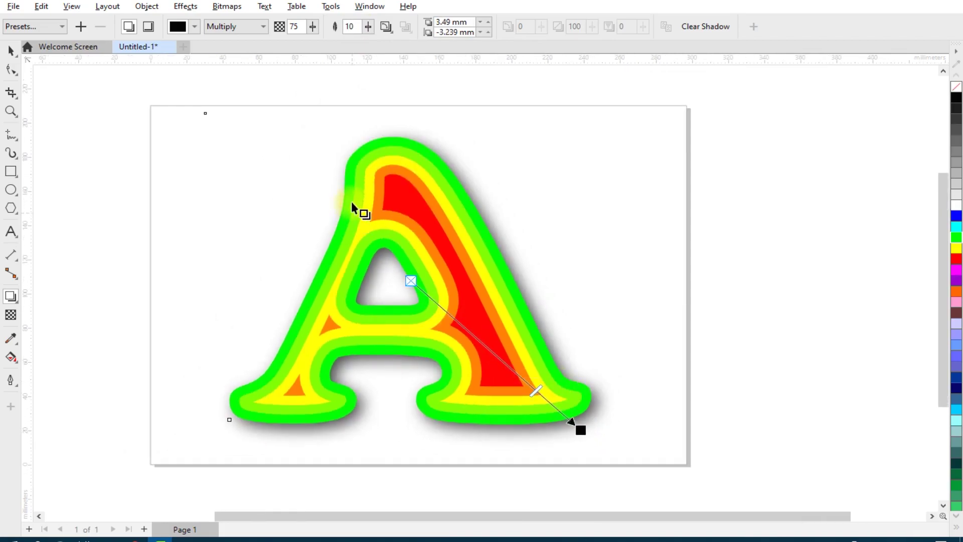
{"action": "scroll", "coordinate": [460, 189], "scroll_direction": "up", "scroll_amount": 1}
{"action": "scroll", "coordinate": [455, 187], "scroll_direction": "up", "scroll_amount": 2}
{"action": "left_click", "coordinate": [12, 53]}
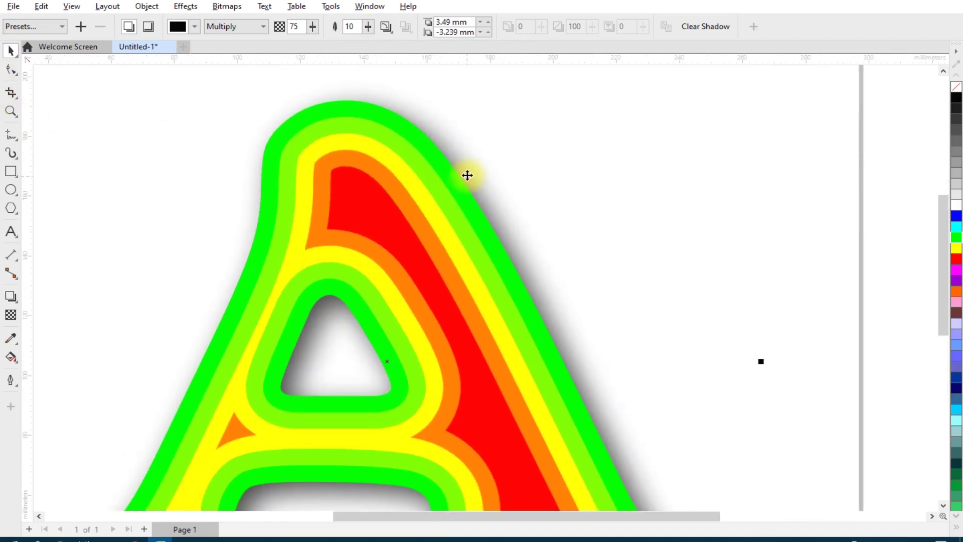
- Copy the outer A's drop shadow onto the light green and yellow layers with Object > Copy Effect > Shadow From
{"action": "left_click", "coordinate": [435, 183]}
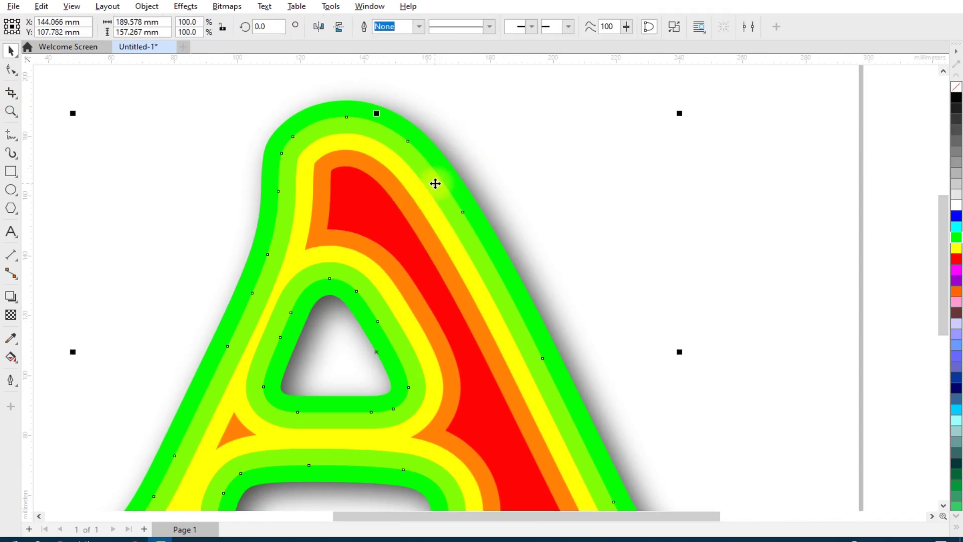
{"action": "left_click", "coordinate": [146, 6]}
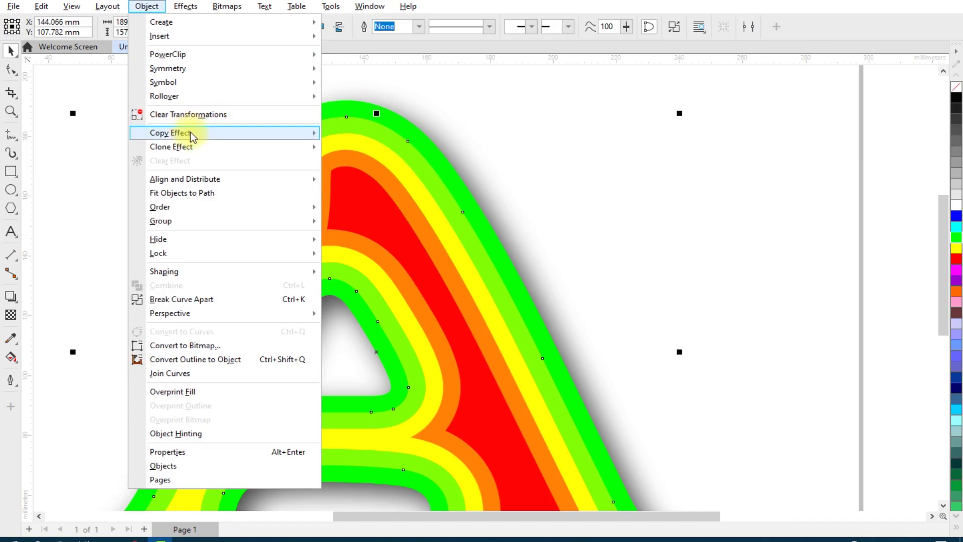
{"action": "mouse_move", "coordinate": [170, 132]}
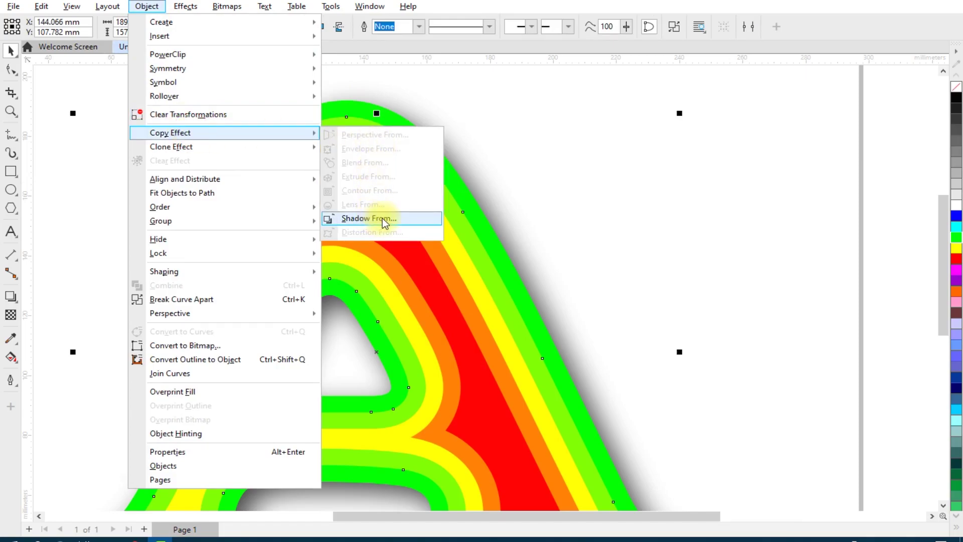
{"action": "left_click", "coordinate": [410, 221]}
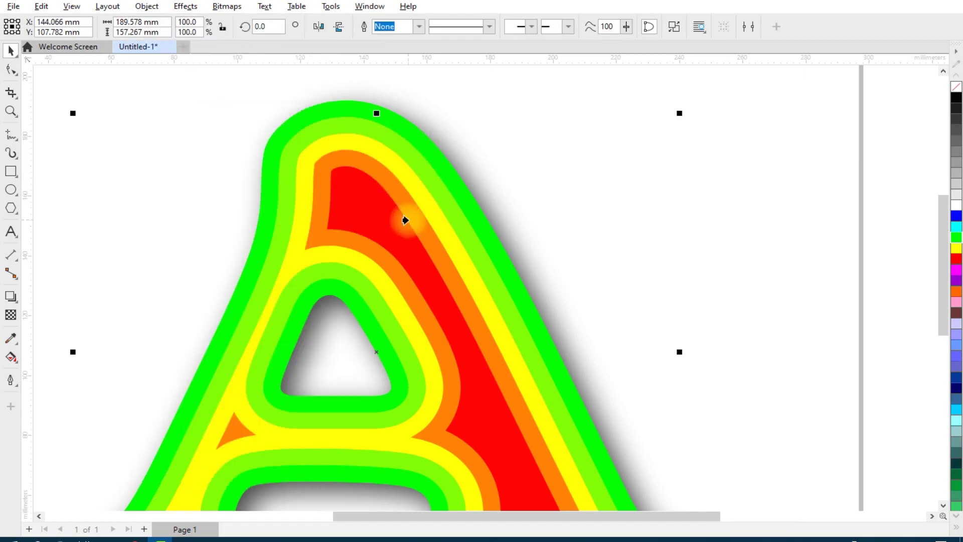
{"action": "left_click", "coordinate": [481, 185]}
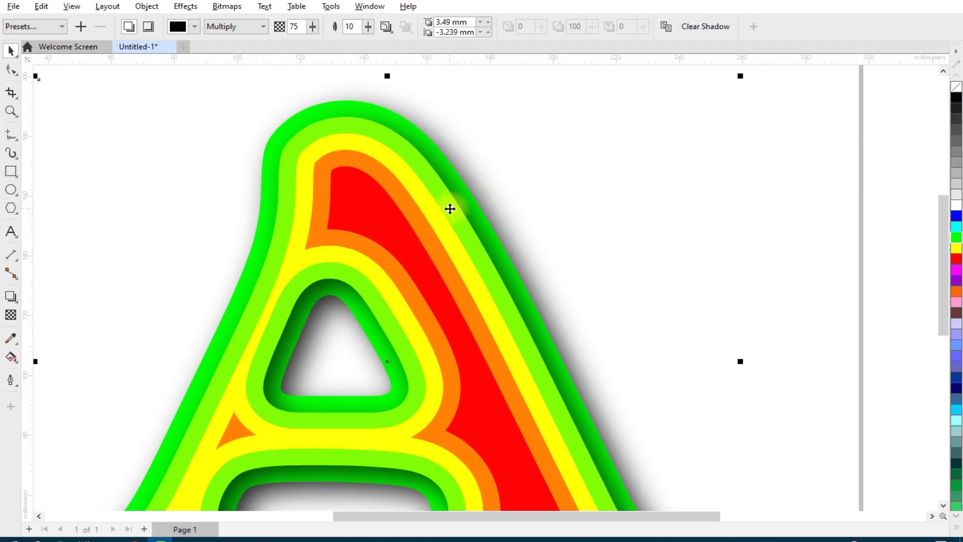
{"action": "left_click", "coordinate": [433, 223]}
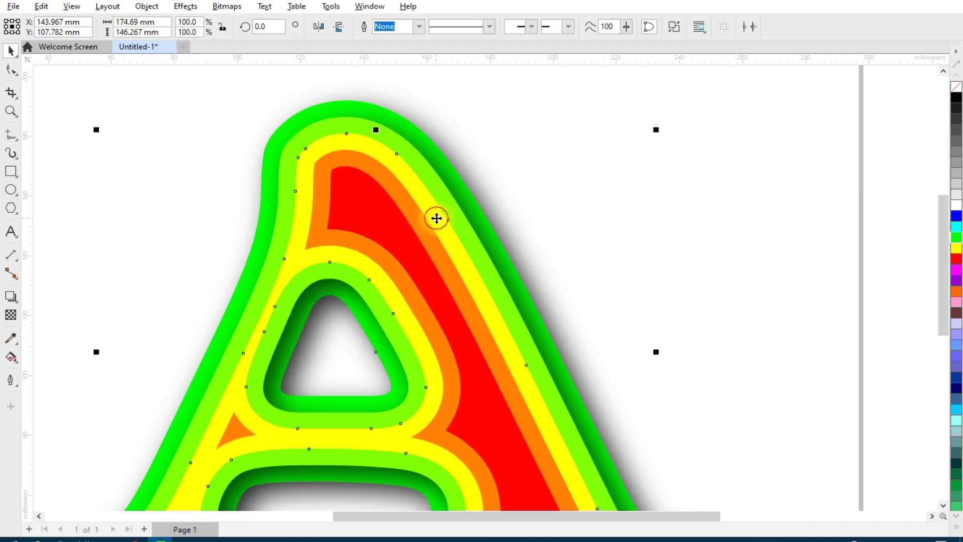
{"action": "left_click", "coordinate": [147, 6]}
{"action": "mouse_move", "coordinate": [170, 132]}
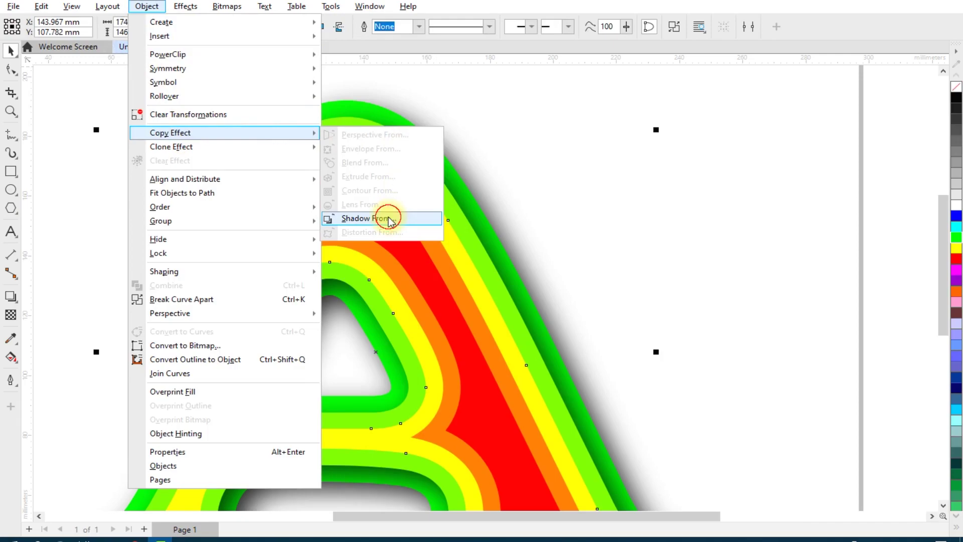
{"action": "left_click", "coordinate": [337, 216]}
{"action": "left_click", "coordinate": [484, 191]}
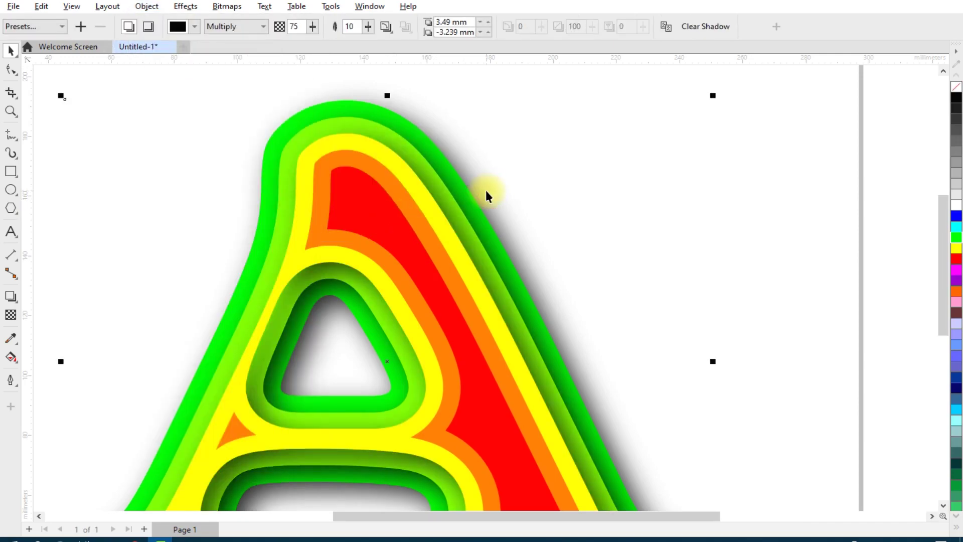
- Copy the same drop shadow onto the orange and red inner layers, then deselect
{"action": "left_click", "coordinate": [426, 233]}
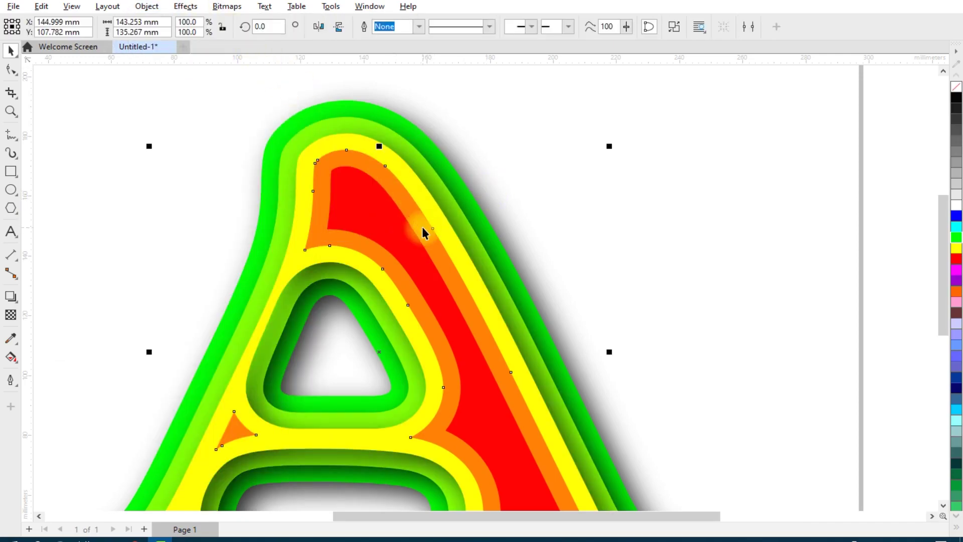
{"action": "left_click", "coordinate": [147, 6]}
{"action": "mouse_move", "coordinate": [170, 133]}
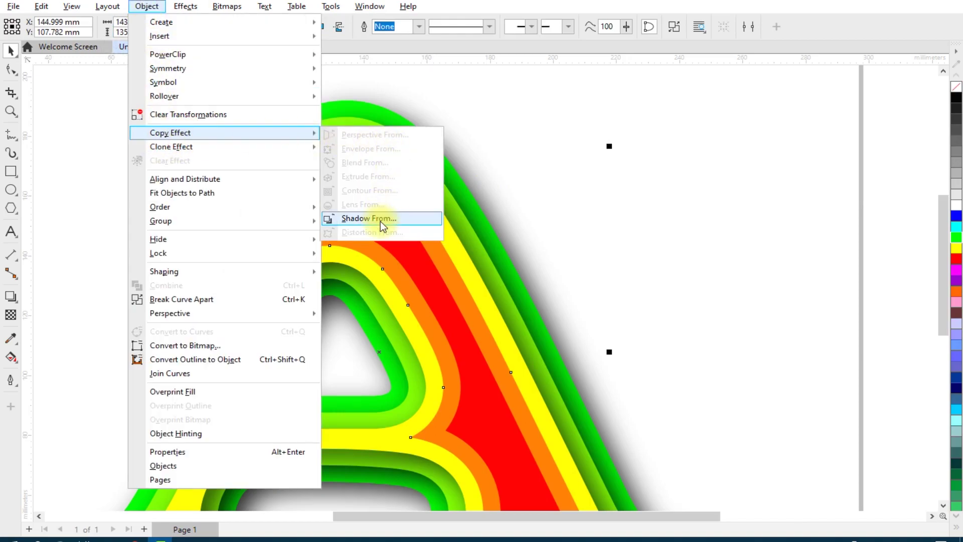
{"action": "left_click", "coordinate": [380, 219]}
{"action": "left_click", "coordinate": [482, 194]}
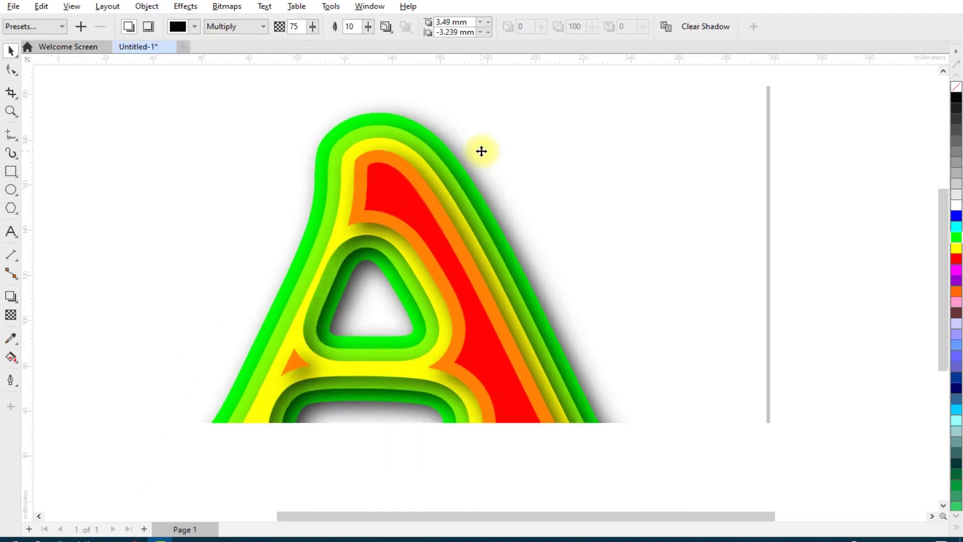
{"action": "scroll", "coordinate": [481, 151], "scroll_direction": "up", "scroll_amount": 1}
{"action": "scroll", "coordinate": [451, 222], "scroll_direction": "up", "scroll_amount": 1}
{"action": "left_click", "coordinate": [409, 221]}
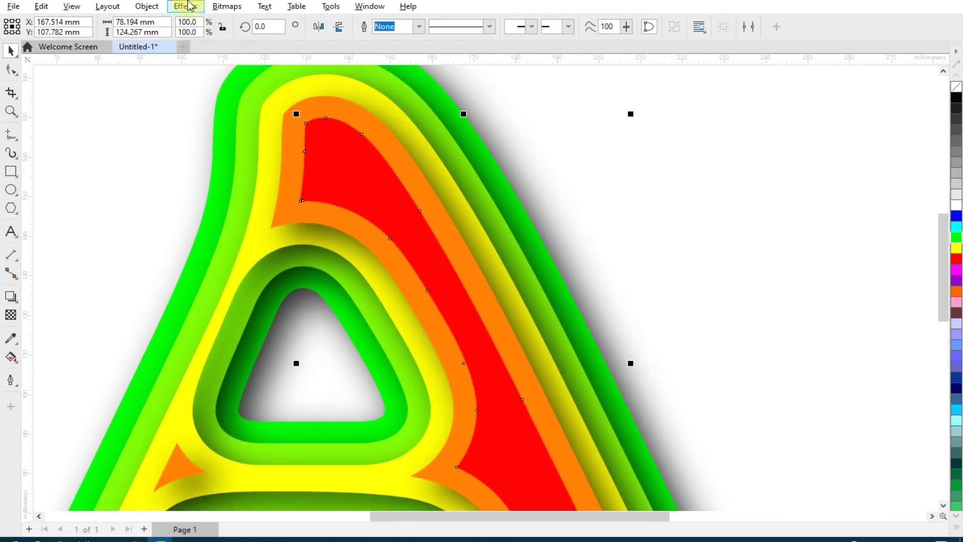
{"action": "left_click", "coordinate": [146, 6]}
{"action": "mouse_move", "coordinate": [170, 133]}
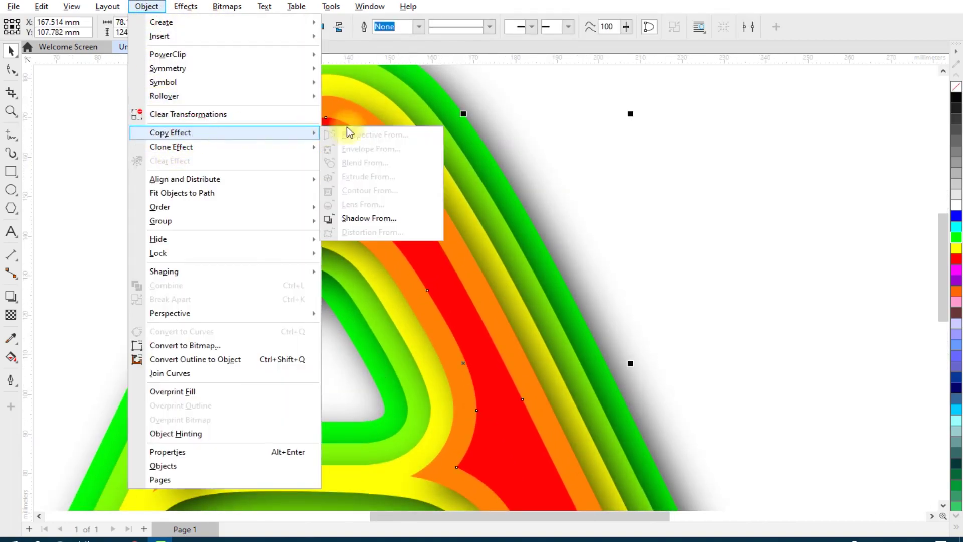
{"action": "left_click", "coordinate": [375, 219]}
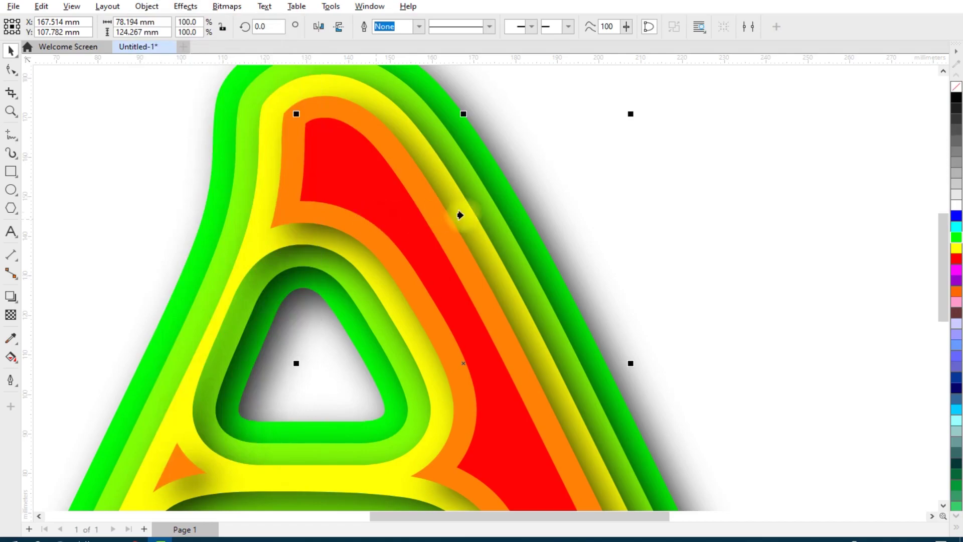
{"action": "left_click", "coordinate": [517, 177]}
{"action": "scroll", "coordinate": [702, 366], "scroll_direction": "down", "scroll_amount": 1}
{"action": "left_click", "coordinate": [702, 366]}
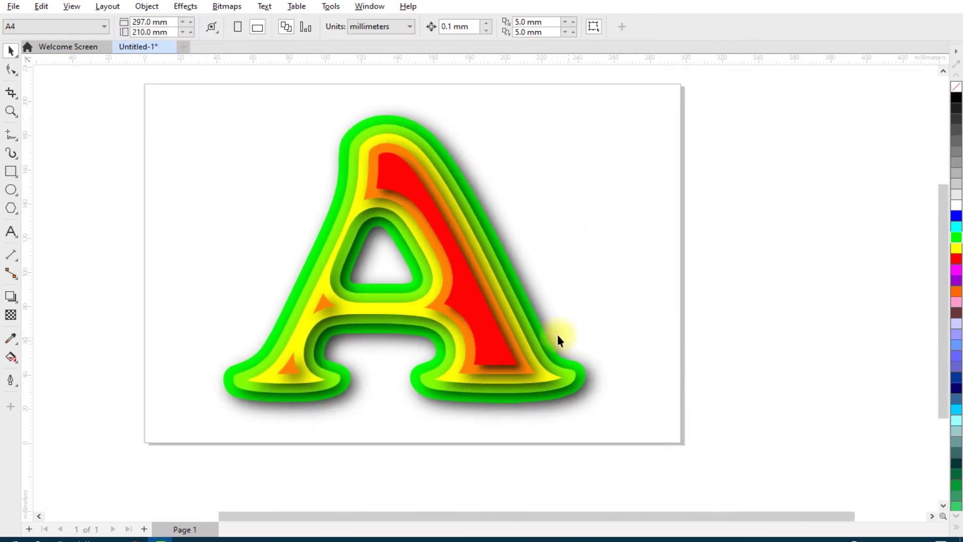
- Drop a duplicate of the whole shadowed A to the right of the page
{"action": "scroll", "coordinate": [502, 296], "scroll_direction": "up", "scroll_amount": 1}
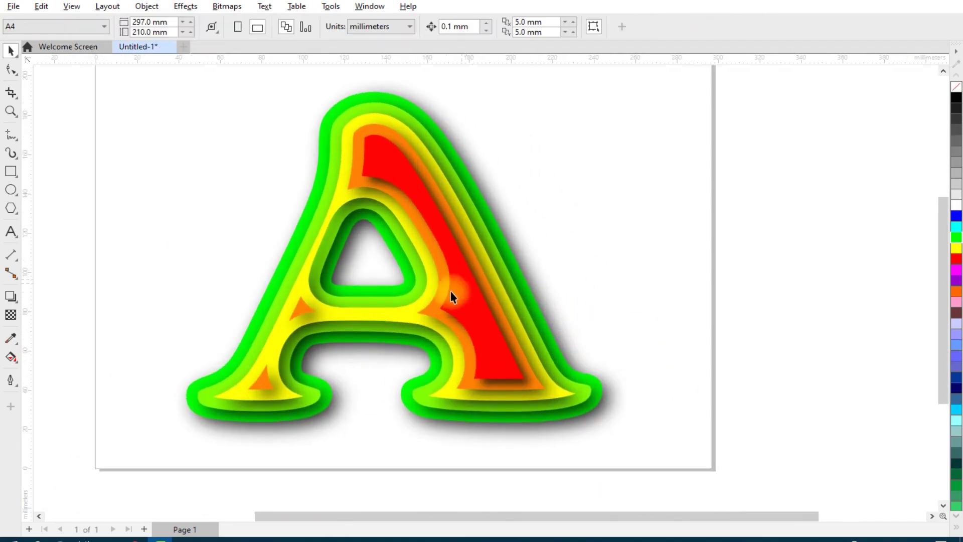
{"action": "scroll", "coordinate": [327, 290], "scroll_direction": "down", "scroll_amount": 1}
{"action": "scroll", "coordinate": [409, 279], "scroll_direction": "down", "scroll_amount": 1}
{"action": "scroll", "coordinate": [354, 252], "scroll_direction": "down", "scroll_amount": 1}
{"action": "scroll", "coordinate": [354, 252], "scroll_direction": "up", "scroll_amount": 1}
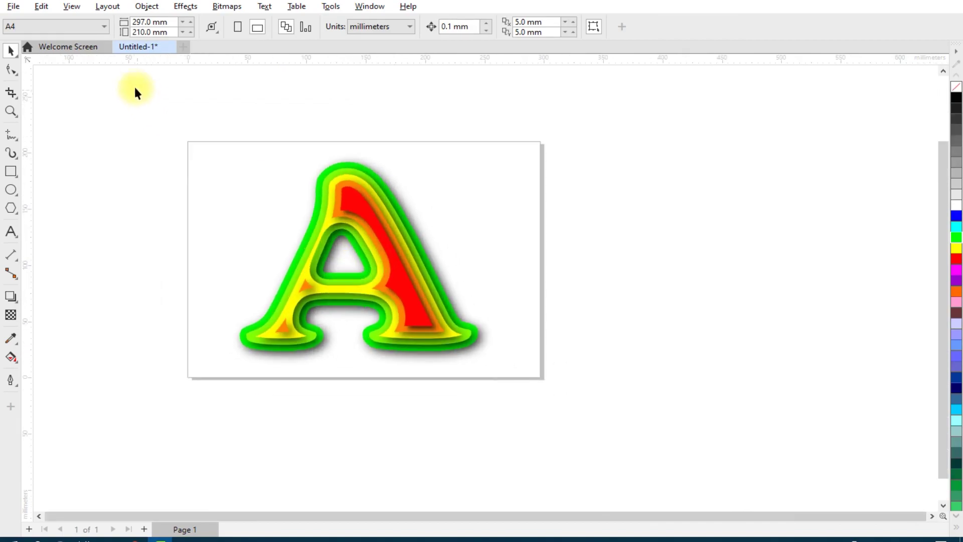
{"action": "left_click", "coordinate": [468, 340]}
{"action": "scroll", "coordinate": [215, 241], "scroll_direction": "down", "scroll_amount": 1}
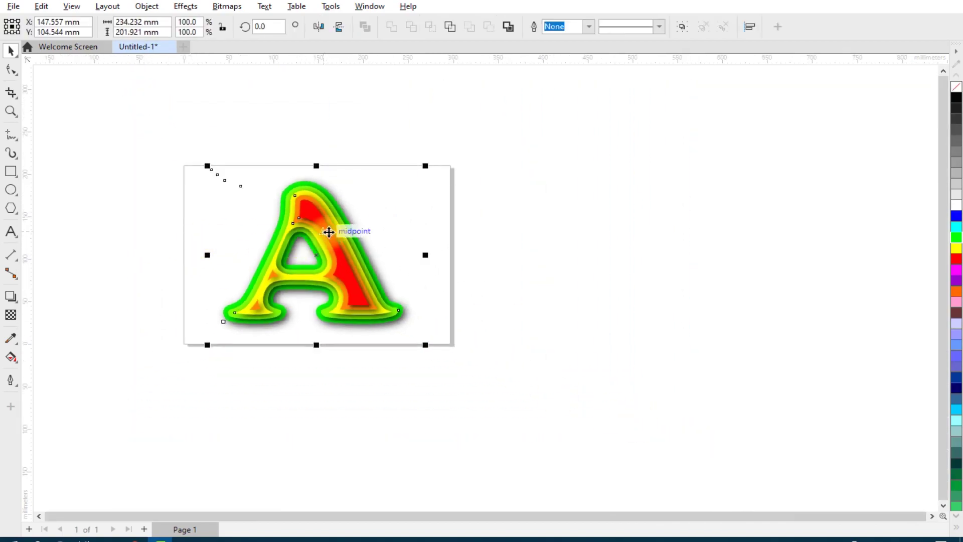
{"action": "left_click_drag", "start_coordinate": [323, 226], "coordinate": [652, 244]}
- Select the outer layer's drop shadow on the copied A (Multiply, 75 opacity, 10 feathering)
{"action": "scroll", "coordinate": [790, 270], "scroll_direction": "up", "scroll_amount": 2}
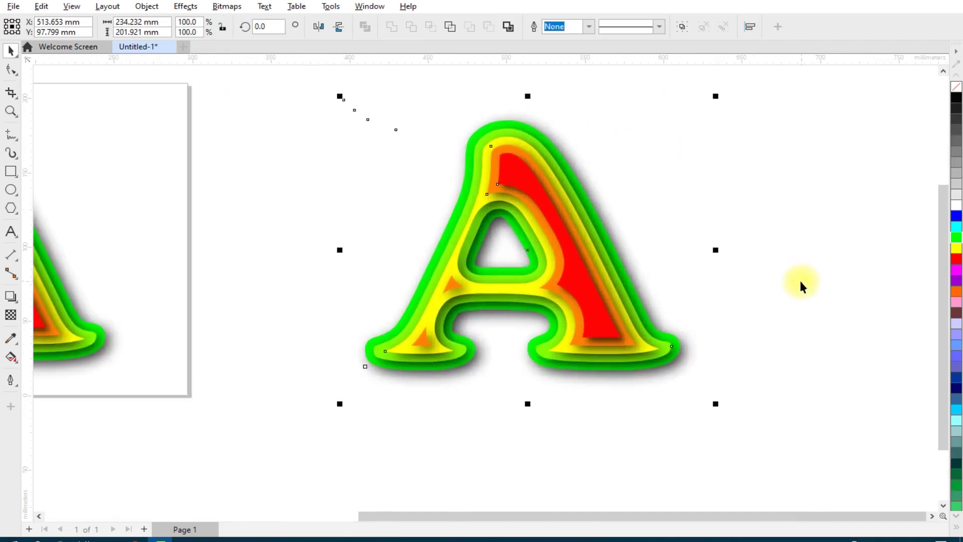
{"action": "scroll", "coordinate": [800, 279], "scroll_direction": "up", "scroll_amount": 1}
{"action": "scroll", "coordinate": [502, 241], "scroll_direction": "down", "scroll_amount": 1}
{"action": "scroll", "coordinate": [477, 211], "scroll_direction": "up", "scroll_amount": 1}
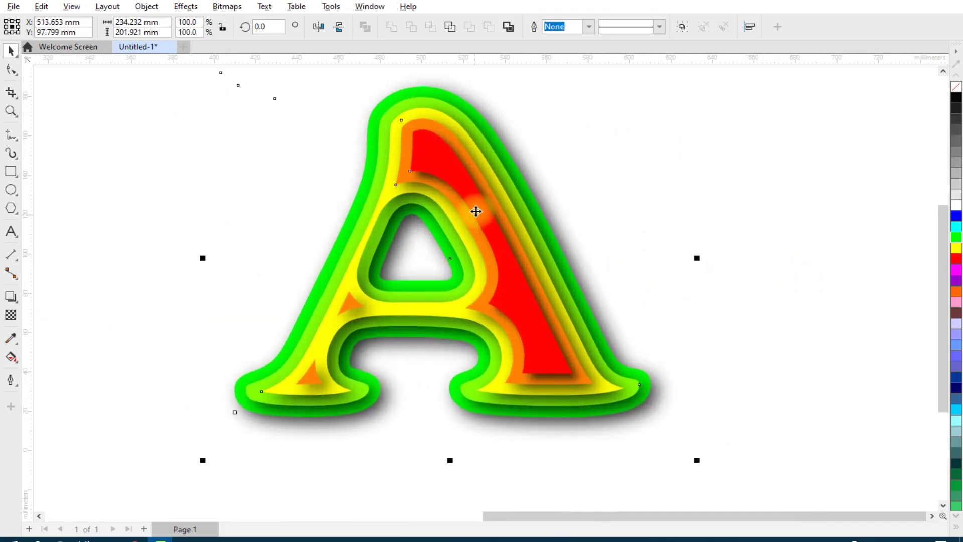
{"action": "left_click", "coordinate": [135, 148]}
{"action": "scroll", "coordinate": [538, 170], "scroll_direction": "down", "scroll_amount": 1}
{"action": "scroll", "coordinate": [452, 143], "scroll_direction": "up", "scroll_amount": 1}
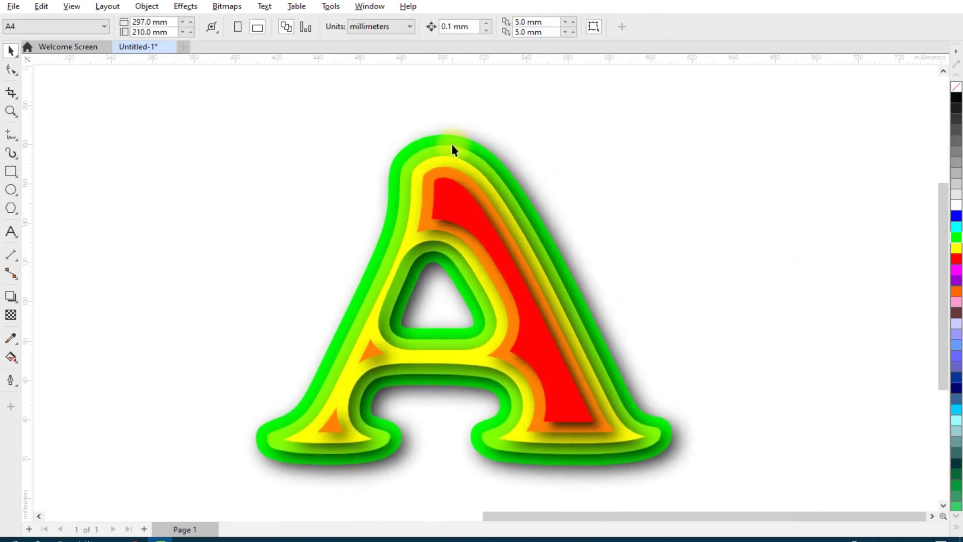
{"action": "left_click", "coordinate": [457, 138]}
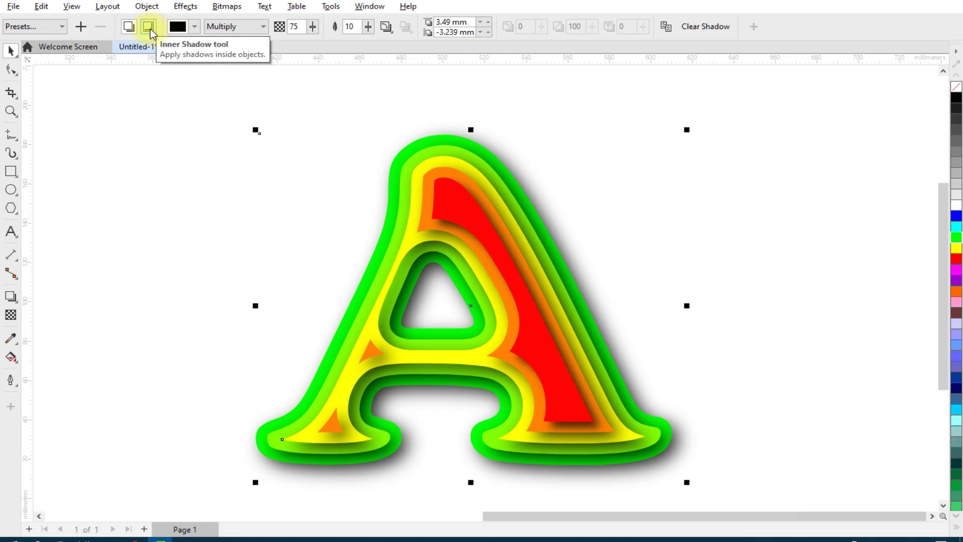
- Convert the copied A's outer layer shadows from drop shadows to inner shadows
{"action": "left_click", "coordinate": [148, 27]}
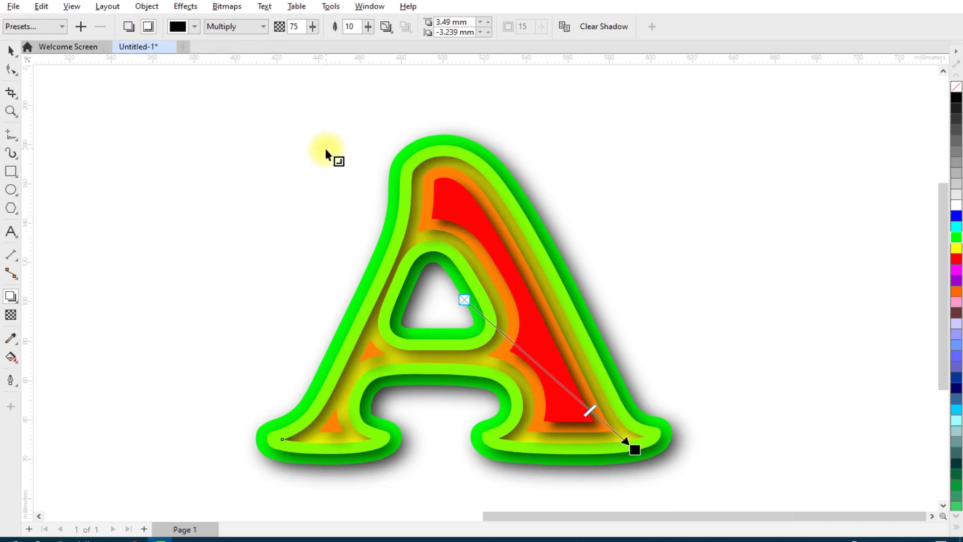
{"action": "left_click", "coordinate": [458, 134]}
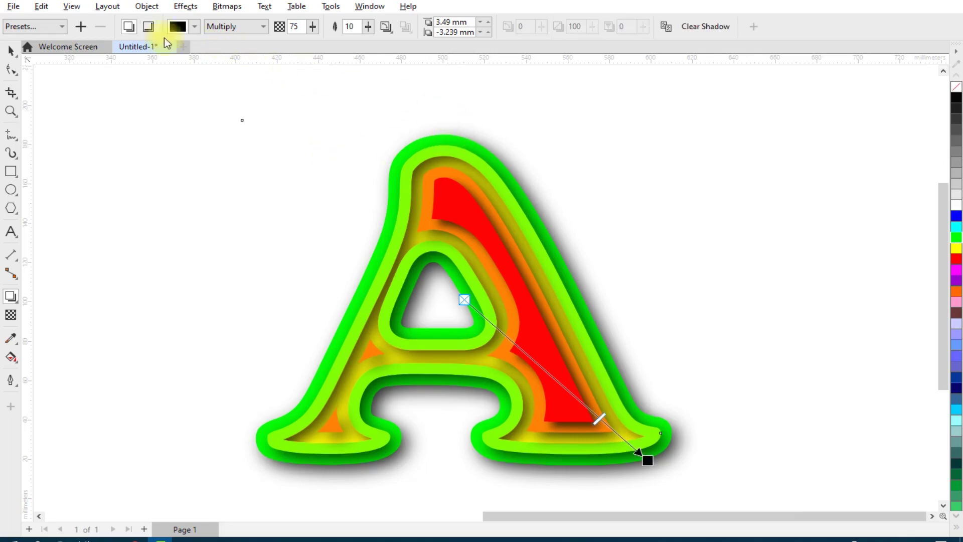
{"action": "left_click", "coordinate": [149, 27]}
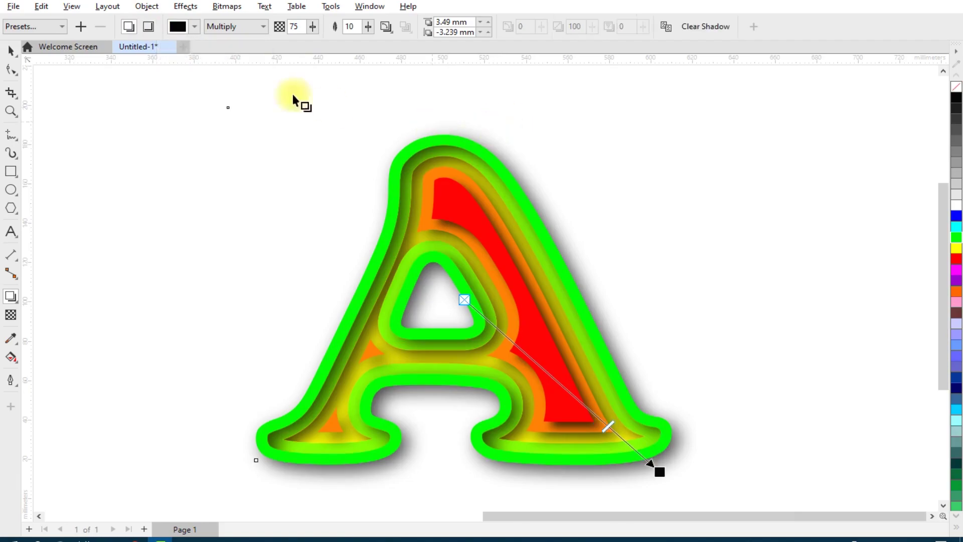
{"action": "left_click", "coordinate": [149, 26]}
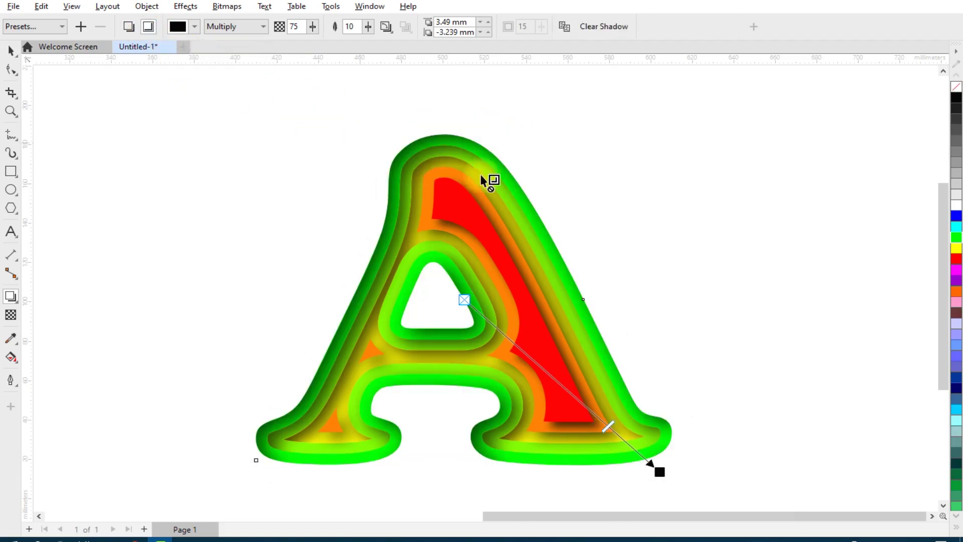
{"action": "left_click", "coordinate": [149, 26]}
- Convert the orange layer's shadow to an inner shadow and deselect everything
{"action": "left_click", "coordinate": [427, 185]}
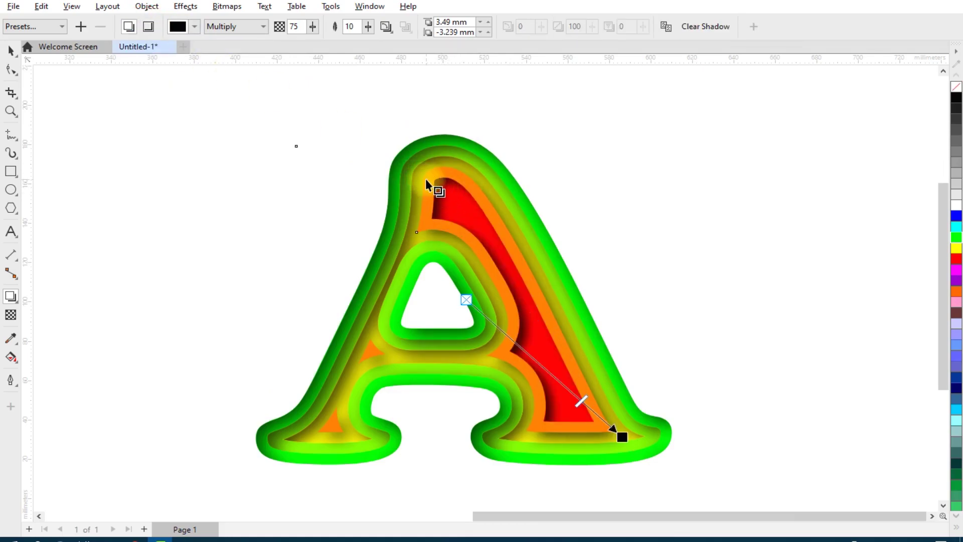
{"action": "left_click", "coordinate": [149, 26]}
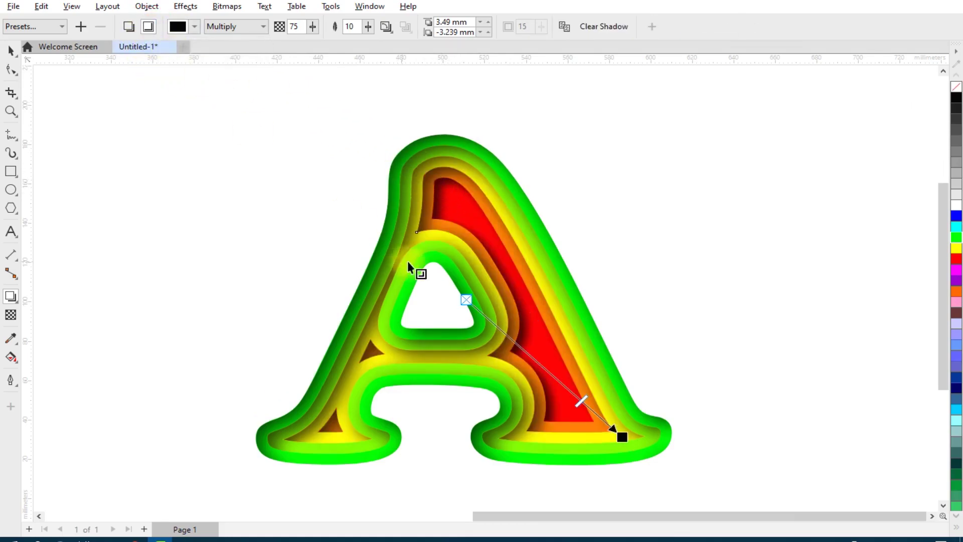
{"action": "scroll", "coordinate": [420, 265], "scroll_direction": "down", "scroll_amount": 2}
{"action": "scroll", "coordinate": [421, 265], "scroll_direction": "up", "scroll_amount": 2}
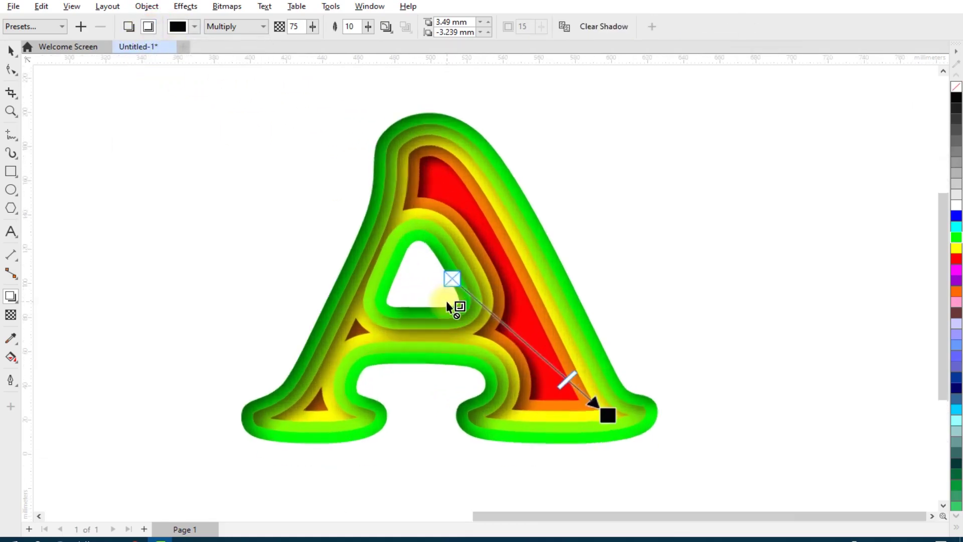
{"action": "left_click", "coordinate": [11, 50]}
{"action": "key", "text": "Escape"}
- Zoom out, then drag the drop-shadow A to sit beside the inner-shadow A
{"action": "scroll", "coordinate": [502, 260], "scroll_direction": "up", "scroll_amount": 1}
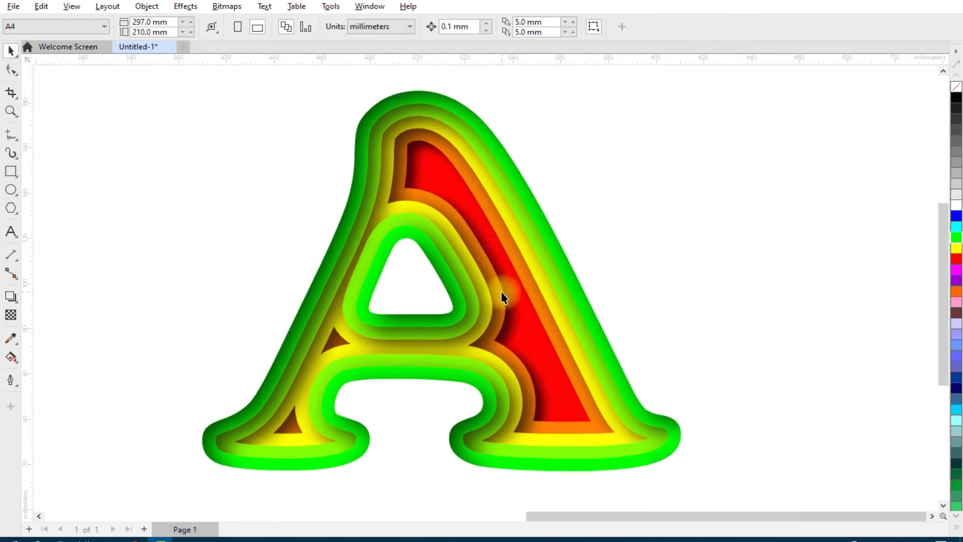
{"action": "scroll", "coordinate": [502, 291], "scroll_direction": "down", "scroll_amount": 1}
{"action": "scroll", "coordinate": [501, 291], "scroll_direction": "down", "scroll_amount": 1}
{"action": "scroll", "coordinate": [590, 287], "scroll_direction": "down", "scroll_amount": 1}
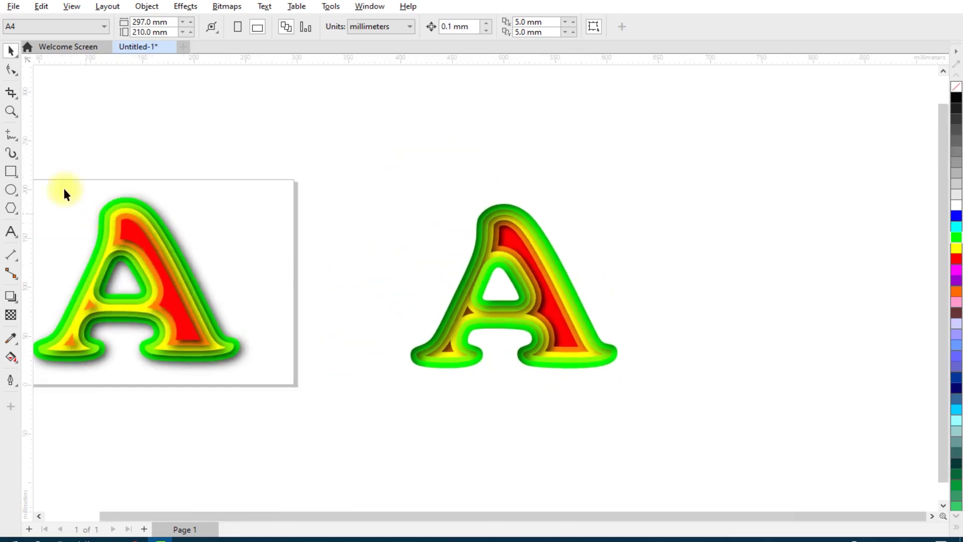
{"action": "scroll", "coordinate": [424, 214], "scroll_direction": "down", "scroll_amount": 1}
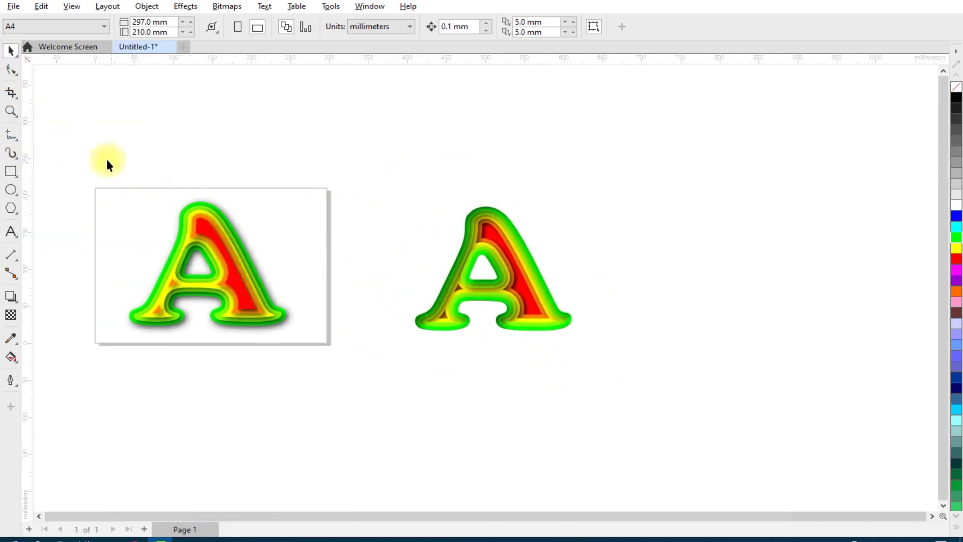
{"action": "left_click_drag", "start_coordinate": [106, 157], "coordinate": [301, 345]}
{"action": "left_click_drag", "start_coordinate": [233, 297], "coordinate": [691, 288]}
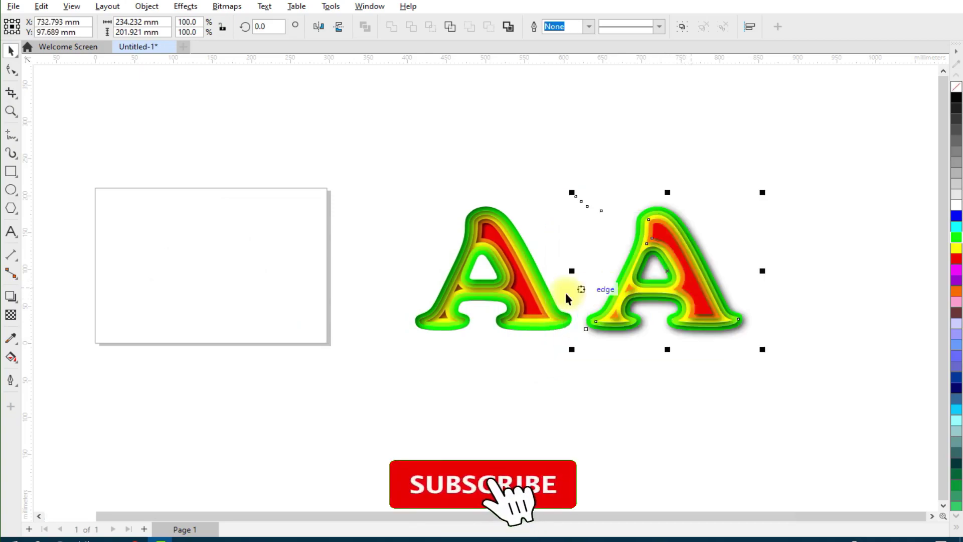
- Zoom in to frame both letter A's and deselect everything
{"action": "left_click", "coordinate": [11, 111]}
{"action": "left_click_drag", "start_coordinate": [374, 172], "coordinate": [823, 396]}
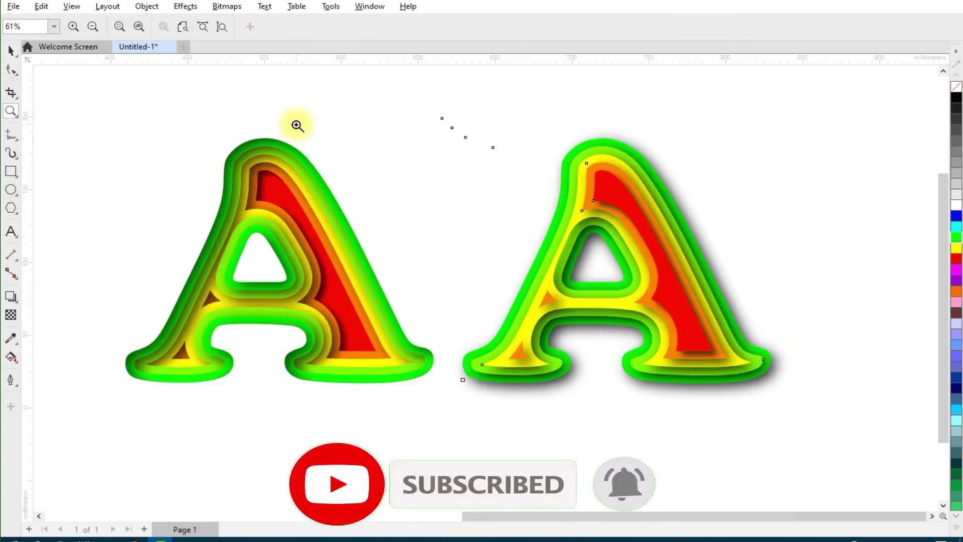
{"action": "left_click", "coordinate": [11, 50]}
{"action": "left_click", "coordinate": [461, 259]}
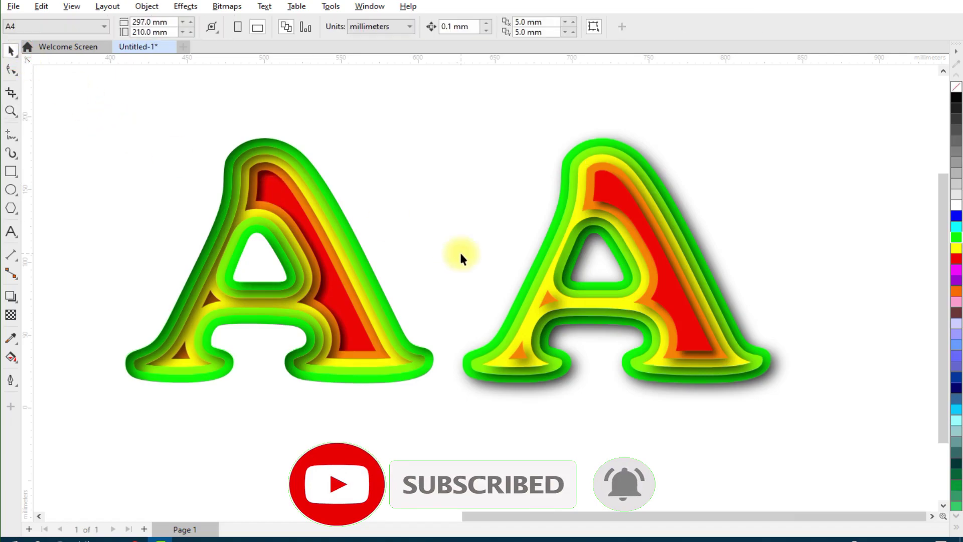